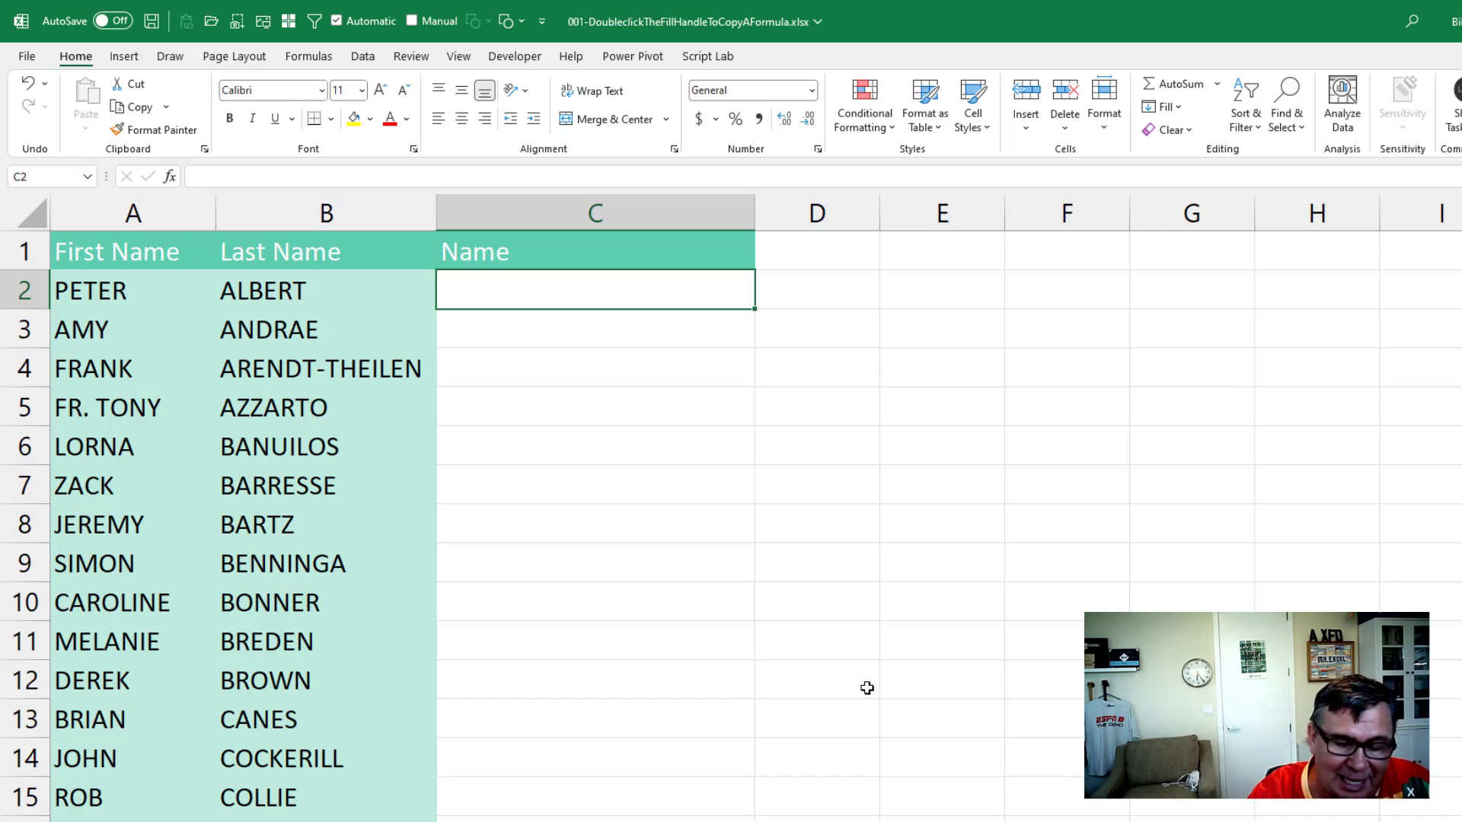
{"action": "type", "text": "Peter Albert"}
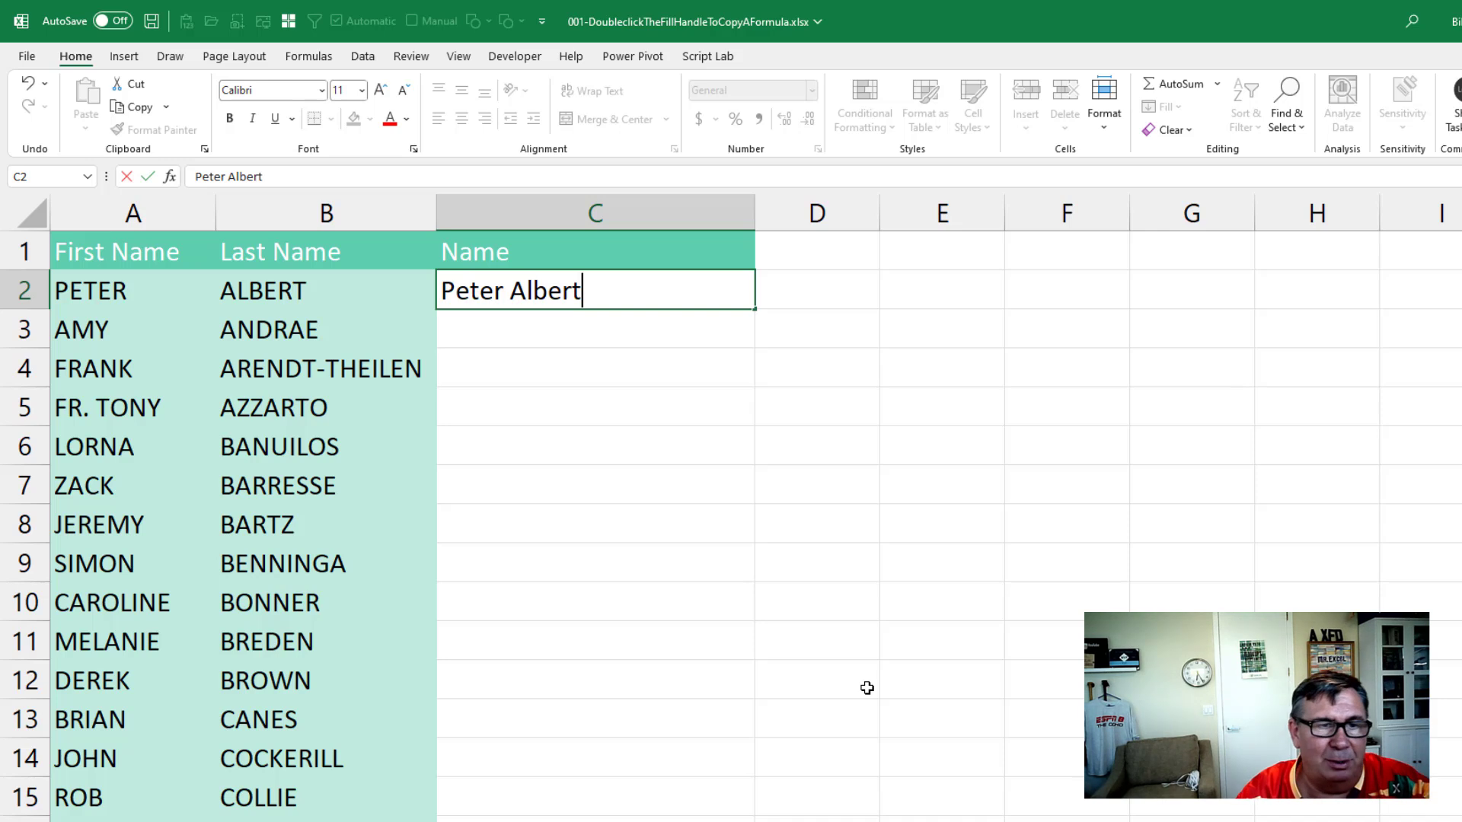
- Discard the typed name in C2 and insert a blank row at row 4 above FRANK
{"action": "key", "text": "Escape"}
{"action": "key", "text": "Down"}
{"action": "key", "text": "Down"}
{"action": "key", "text": "Left"}
{"action": "key", "text": "Left"}
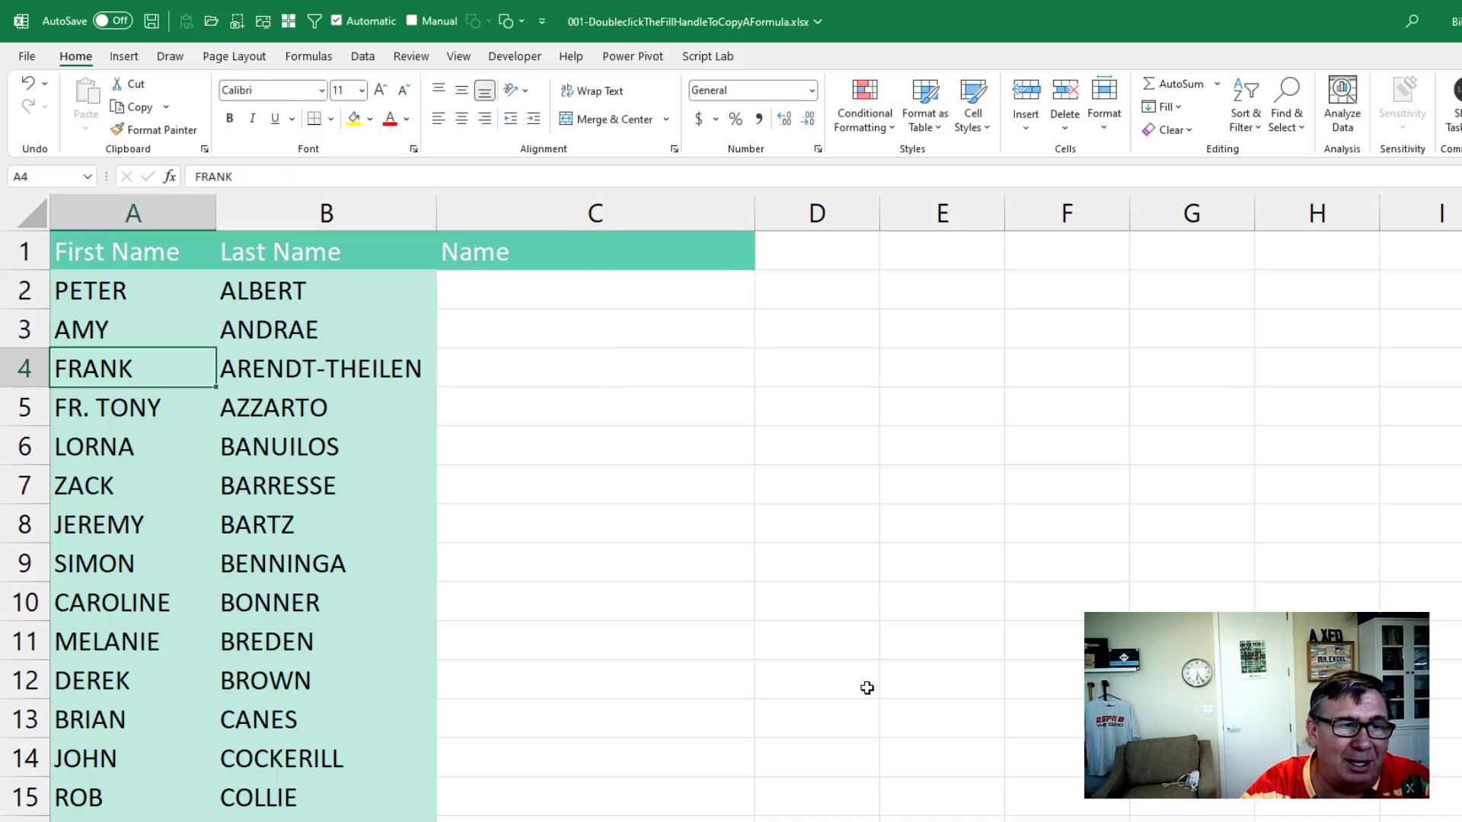
{"action": "key", "text": "ctrl+shift+equal"}
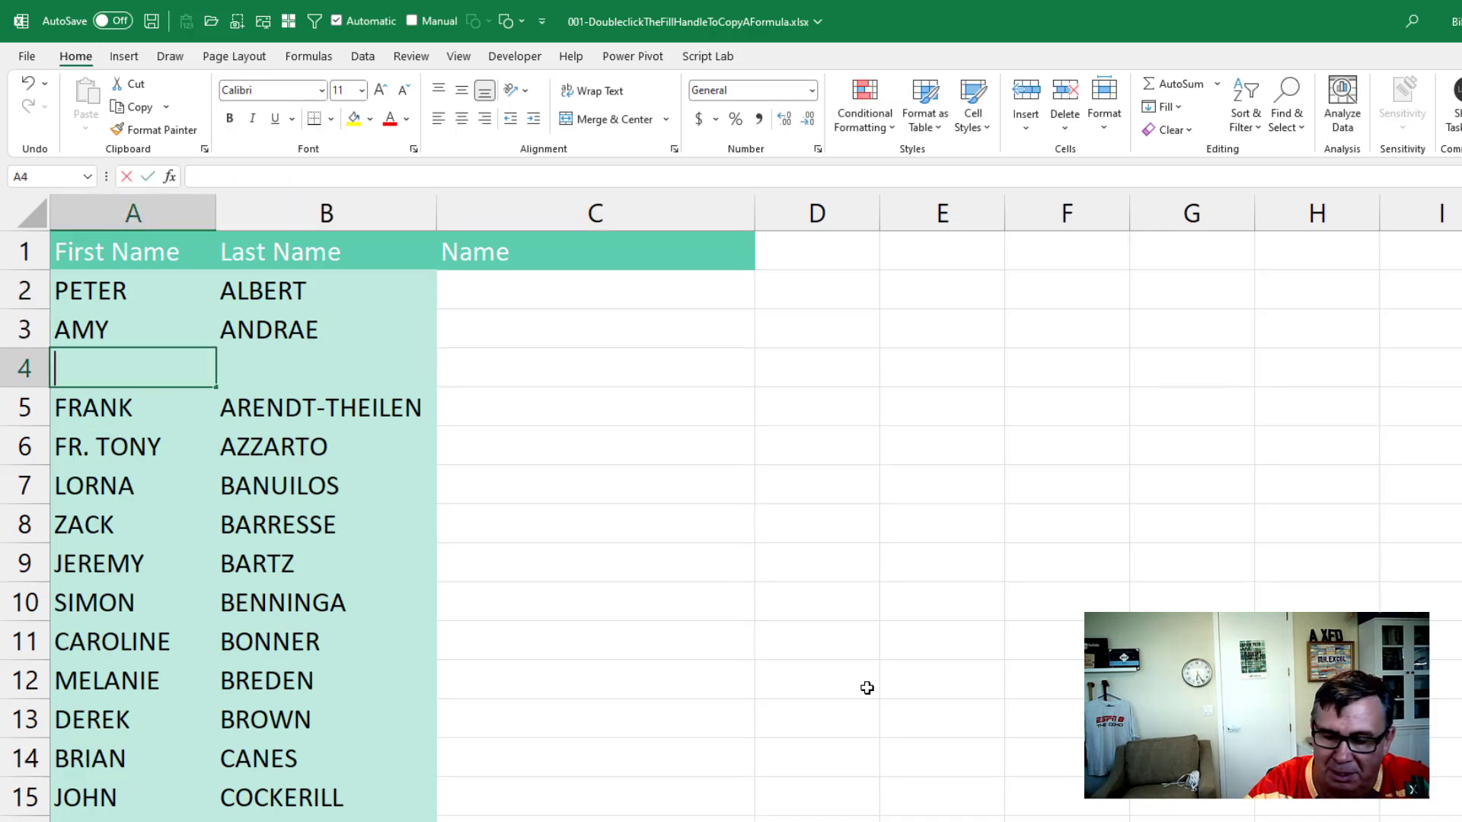
- Enter 110 in A4, 6 in B4, and the sum formula =A4+B4 in C4
{"action": "type", "text": "110"}
{"action": "key", "text": "Tab"}
{"action": "type", "text": "6"}
{"action": "key", "text": "Tab"}
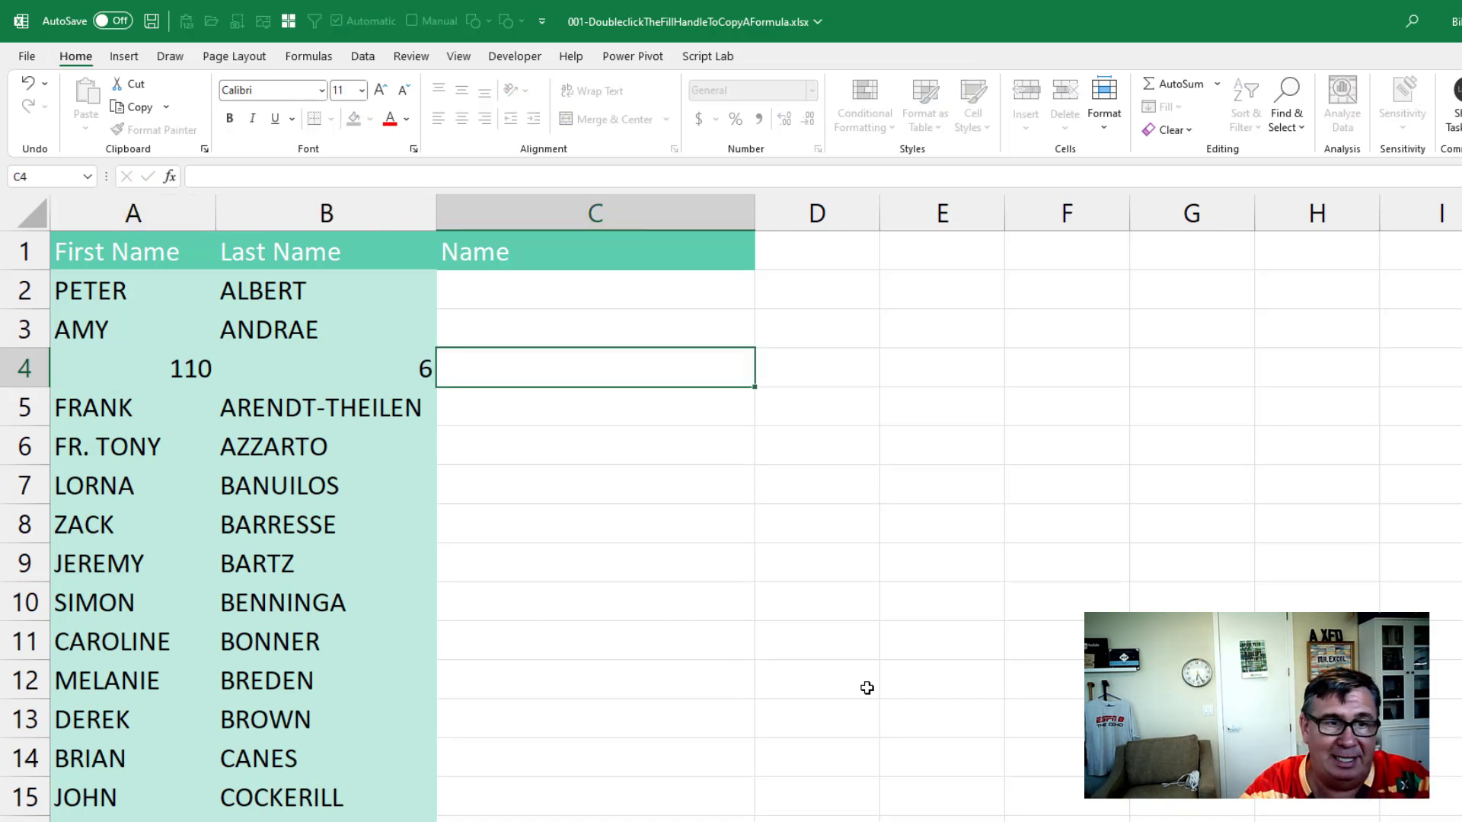
{"action": "type", "text": "="}
{"action": "key", "text": "Left"}
{"action": "key", "text": "Left"}
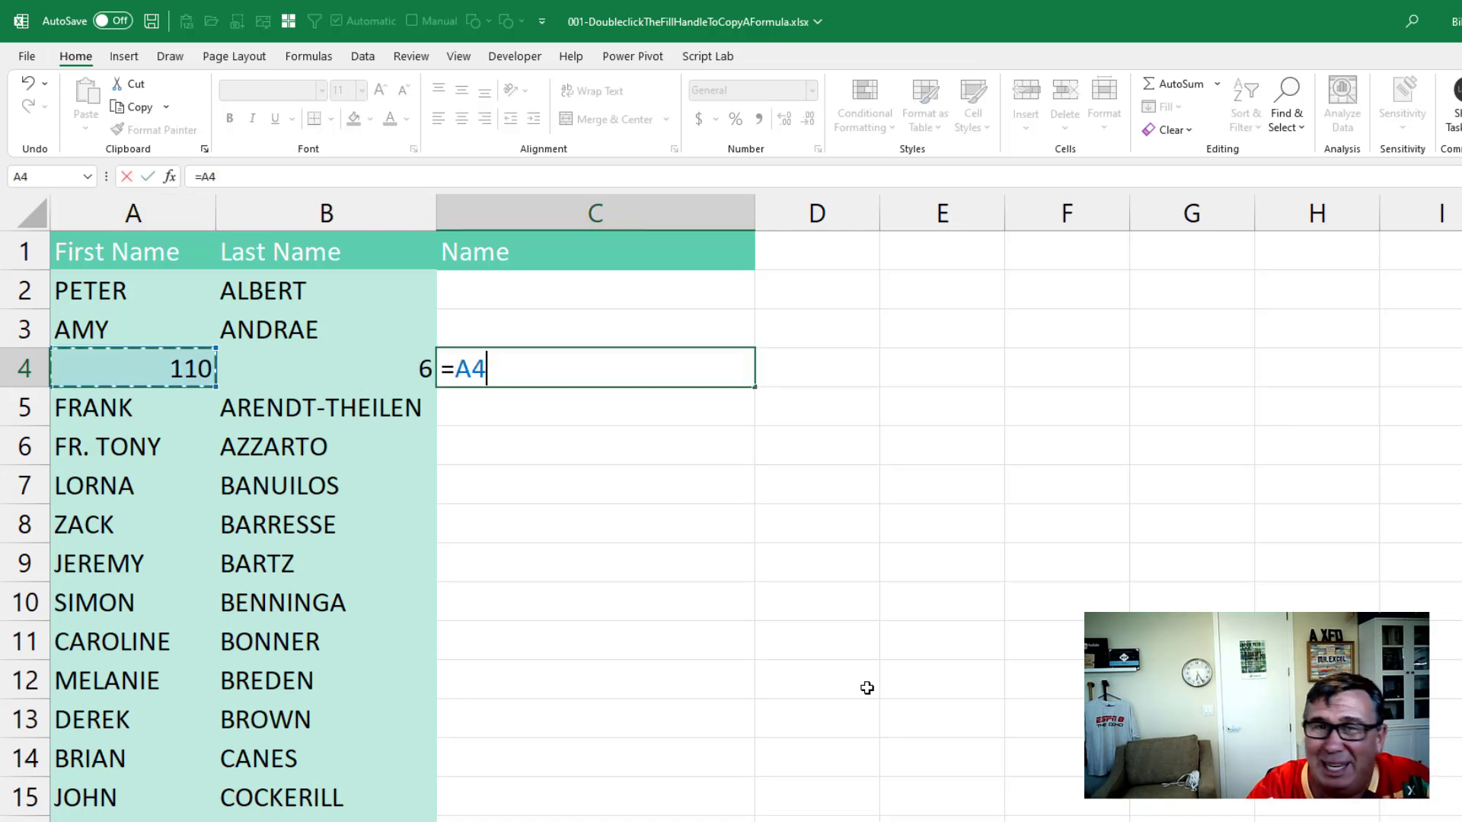
{"action": "type", "text": "+"}
{"action": "key", "text": "Left"}
{"action": "key", "text": "Return"}
- Copy the C4 sum formula into C2, then clear the resulting #VALUE! error
{"action": "key", "text": "Up"}
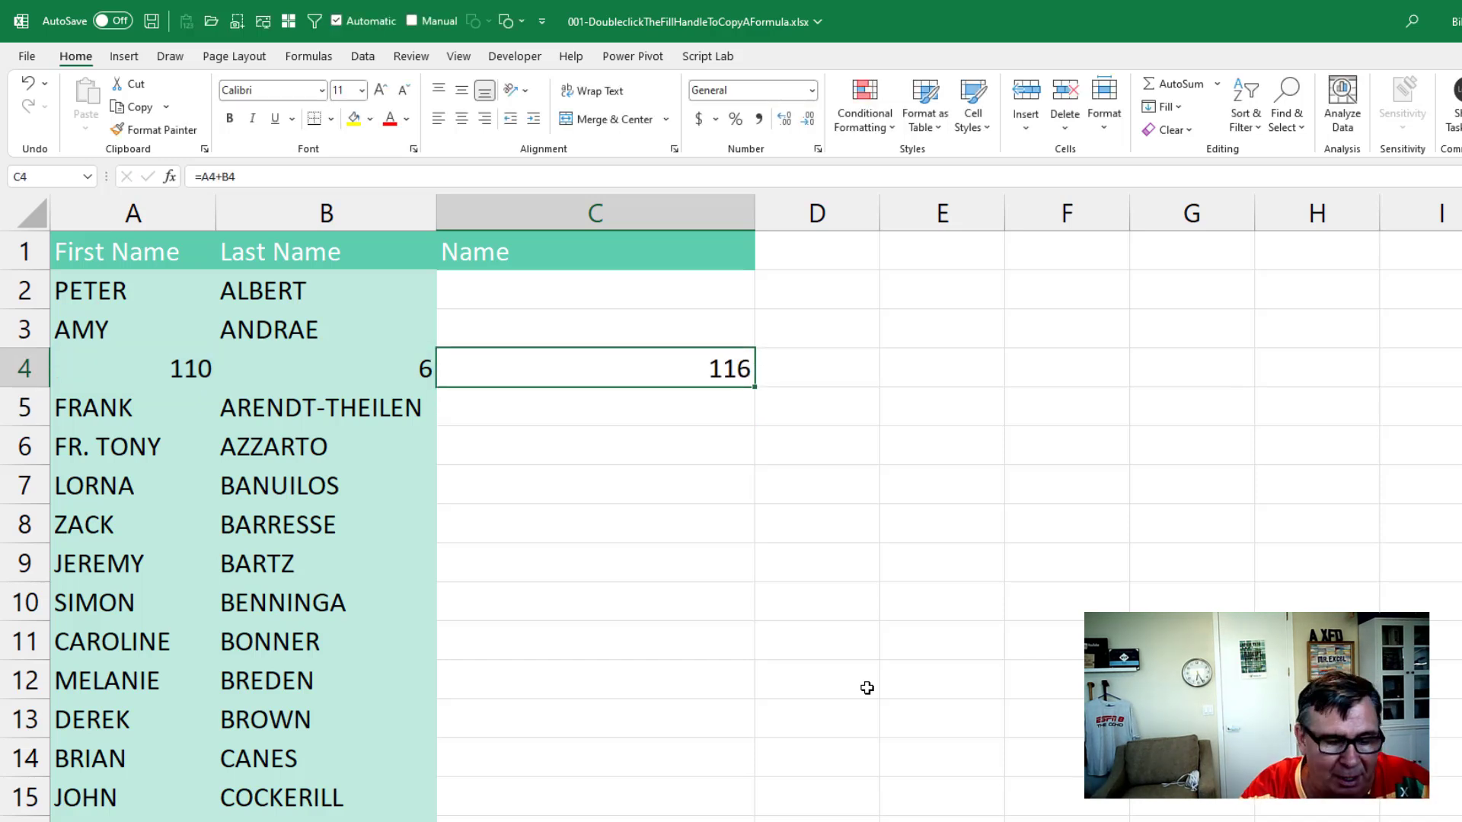
{"action": "key", "text": "ctrl+c"}
{"action": "key", "text": "Up"}
{"action": "key", "text": "Up"}
{"action": "key", "text": "ctrl+v"}
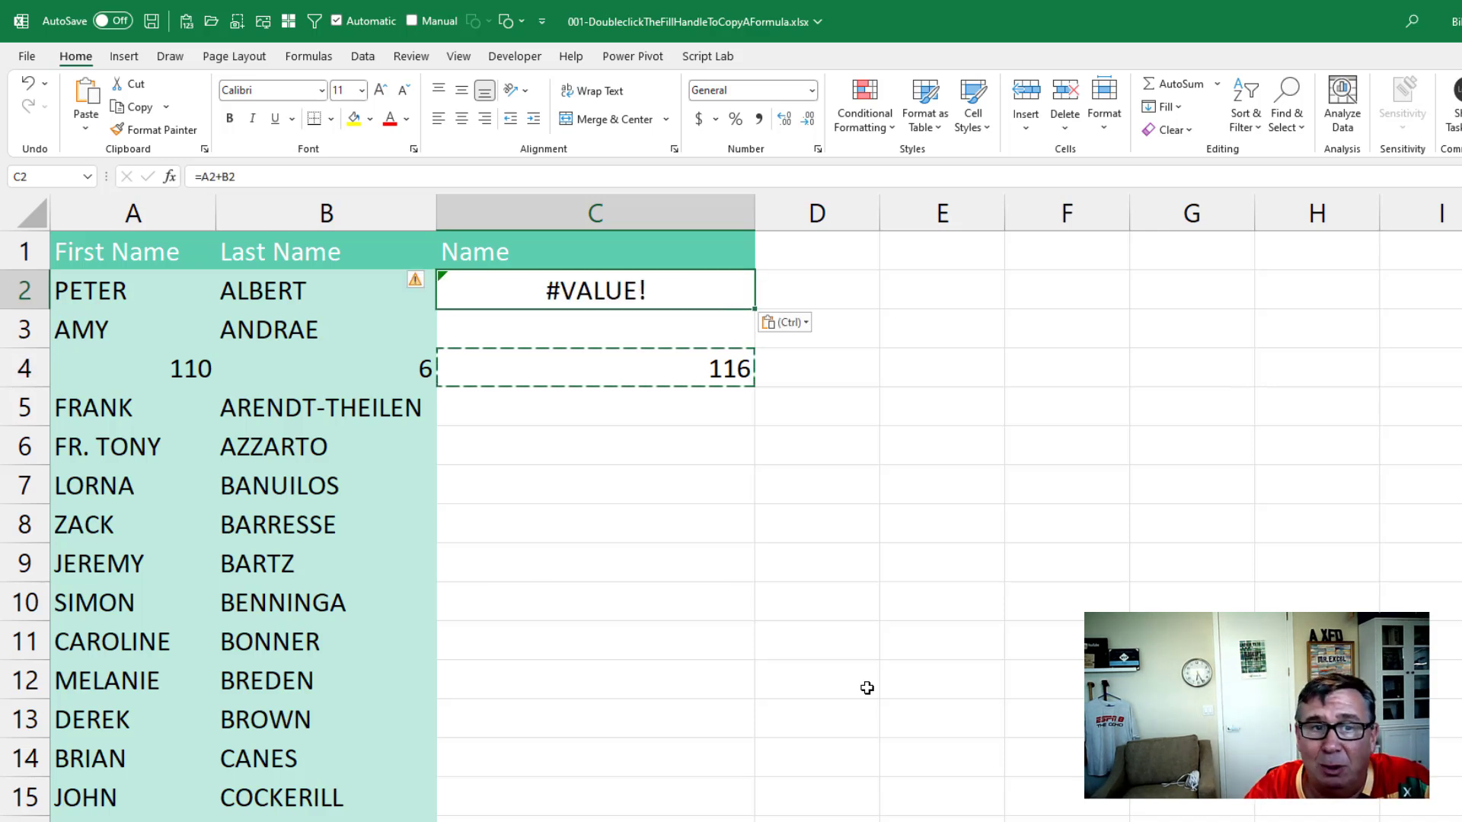
{"action": "key", "text": "Delete"}
- Remove the 116 result and delete the test row 4
{"action": "key", "text": "Down"}
{"action": "key", "text": "Down"}
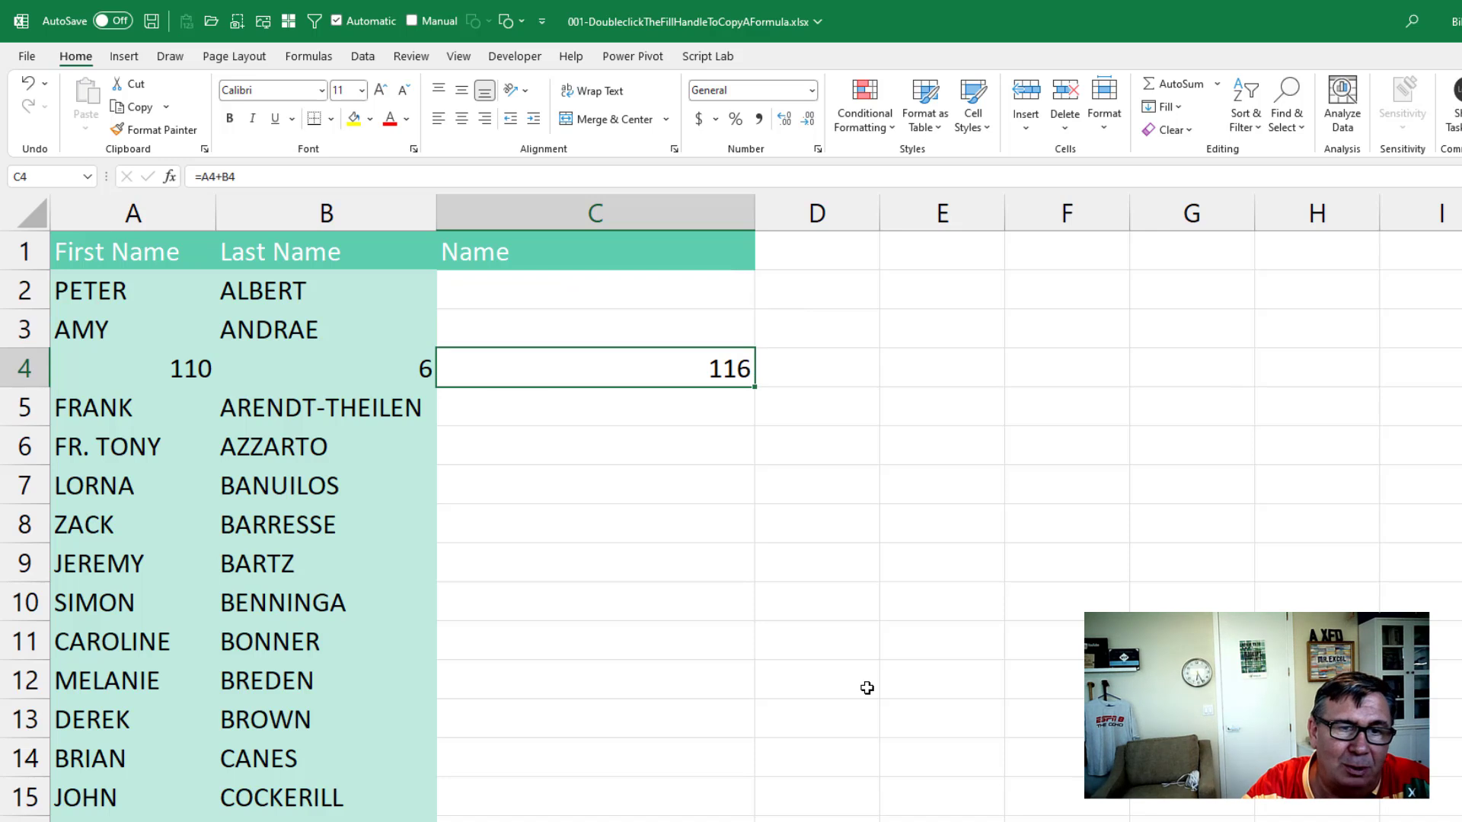
{"action": "key", "text": "Delete"}
{"action": "key", "text": "Left"}
{"action": "key", "text": "ctrl+minus"}
{"action": "key", "text": "r"}
{"action": "key", "text": "Return"}
- Enter =A2&B2 in C2 to join PETER and ALBERT
{"action": "key", "text": "Up"}
{"action": "key", "text": "Up"}
{"action": "key", "text": "Right"}
{"action": "type", "text": "="}
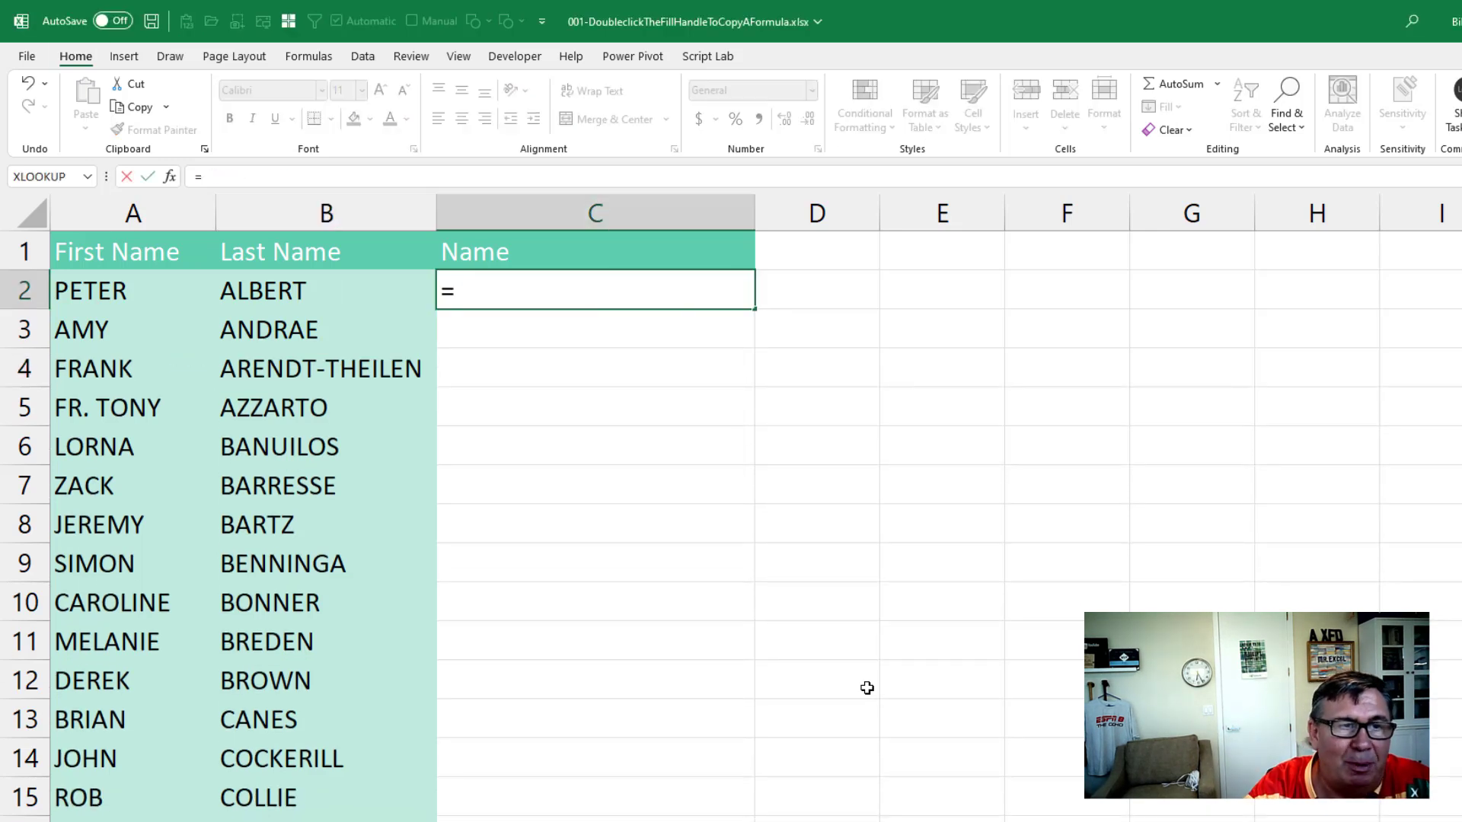
{"action": "key", "text": "Left"}
{"action": "key", "text": "Left"}
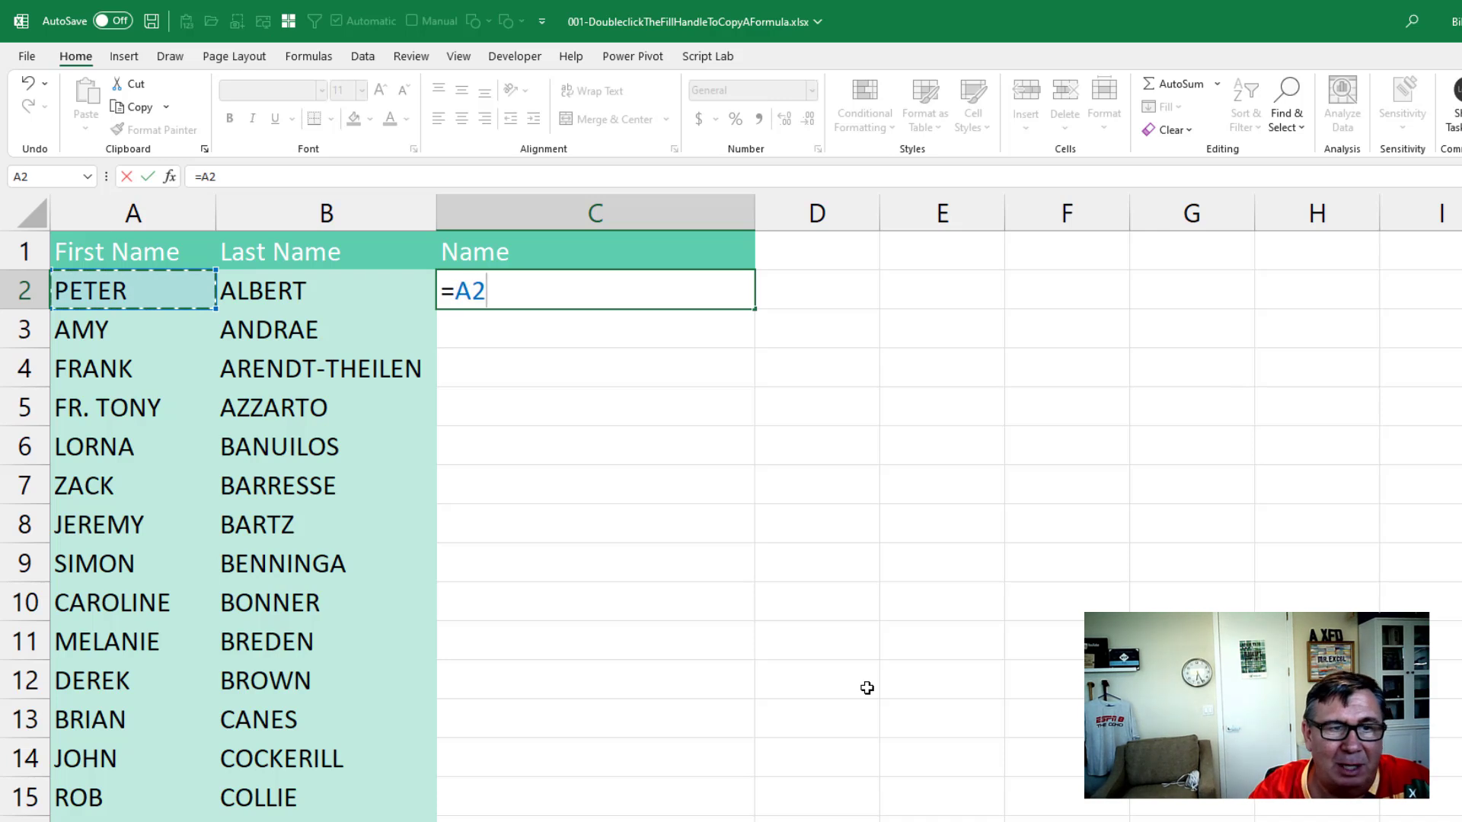
{"action": "type", "text": "&"}
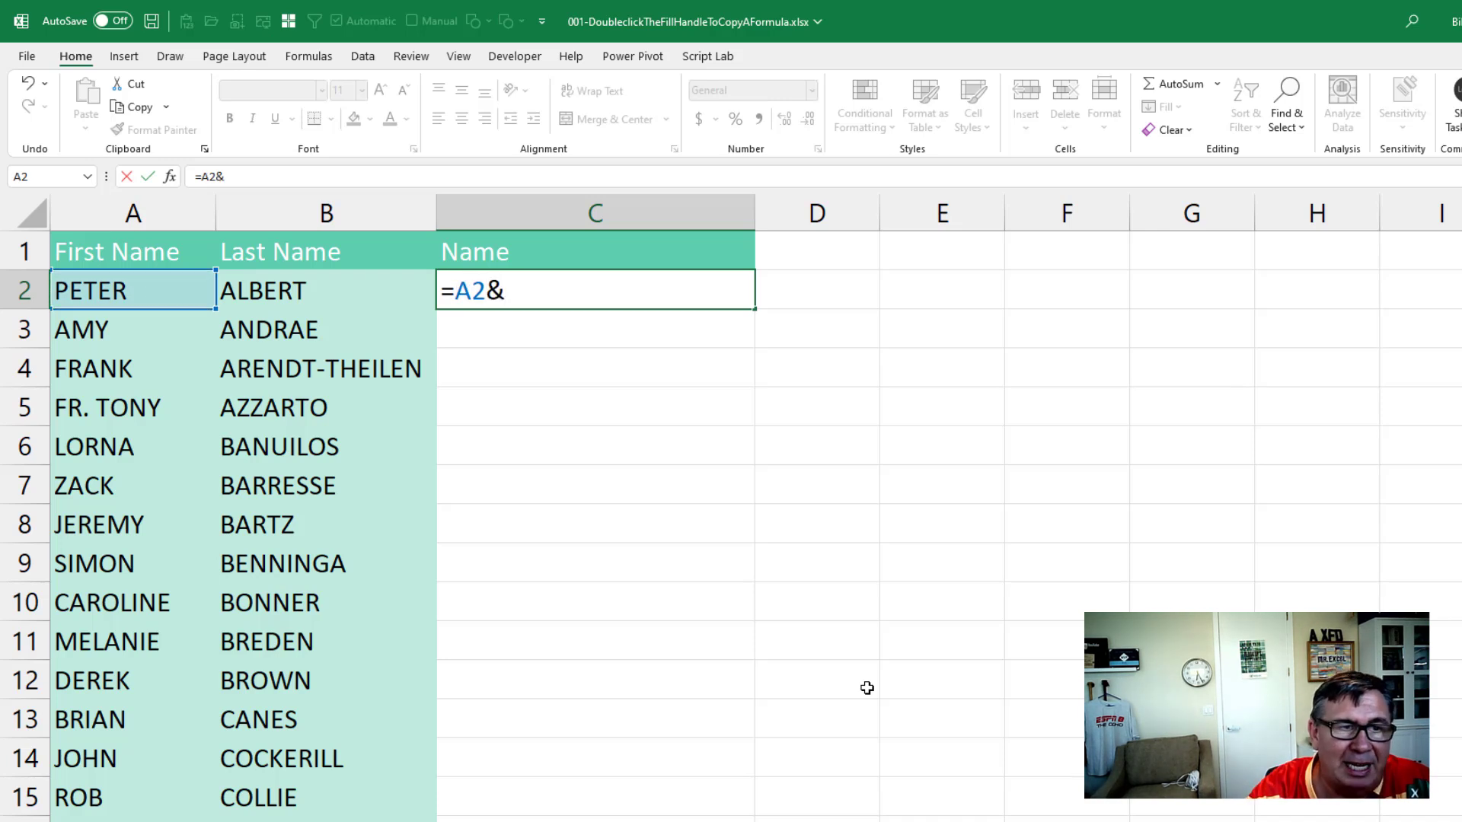
{"action": "key", "text": "Left"}
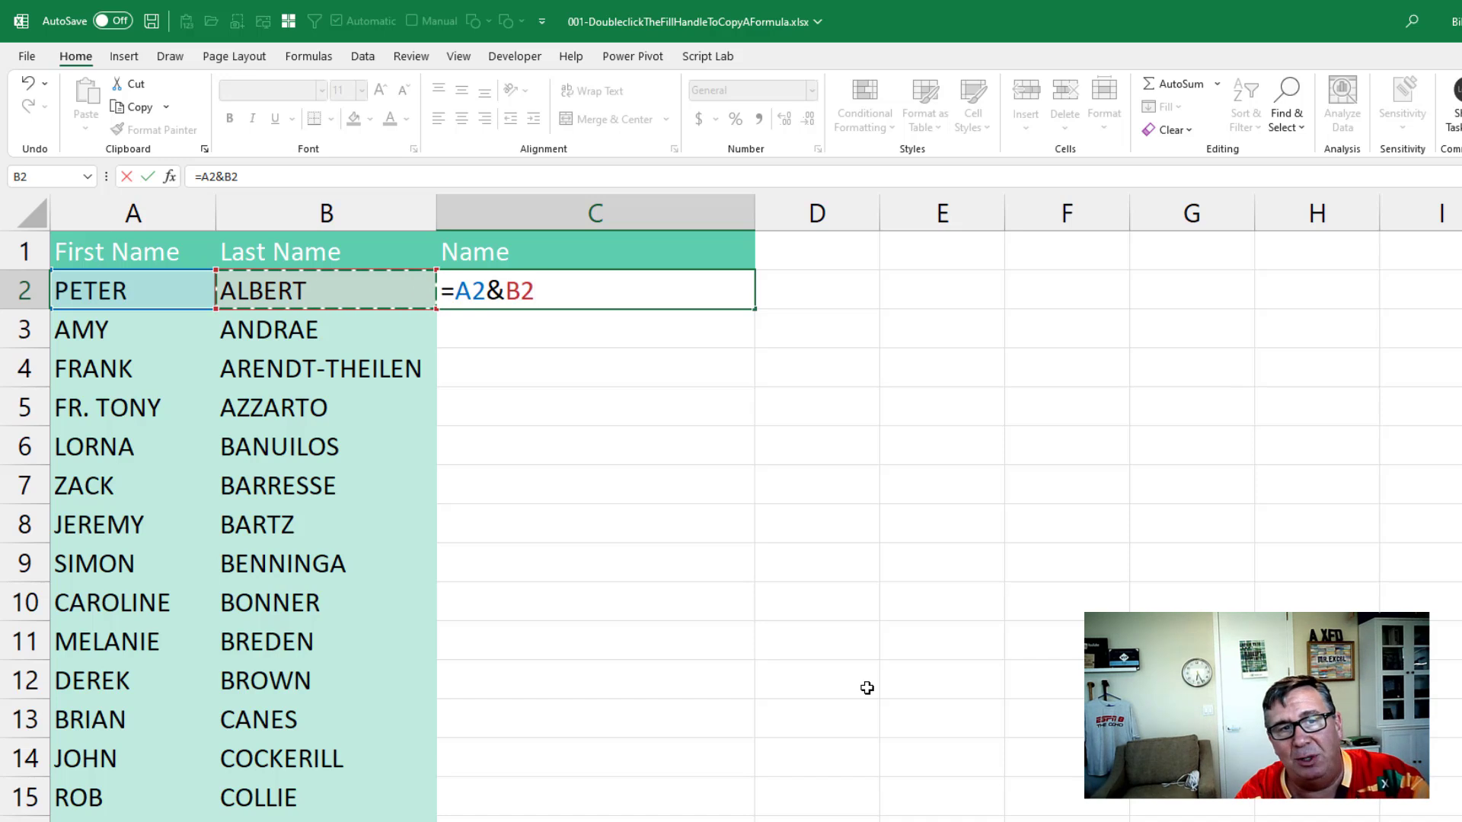
{"action": "key", "text": "Return"}
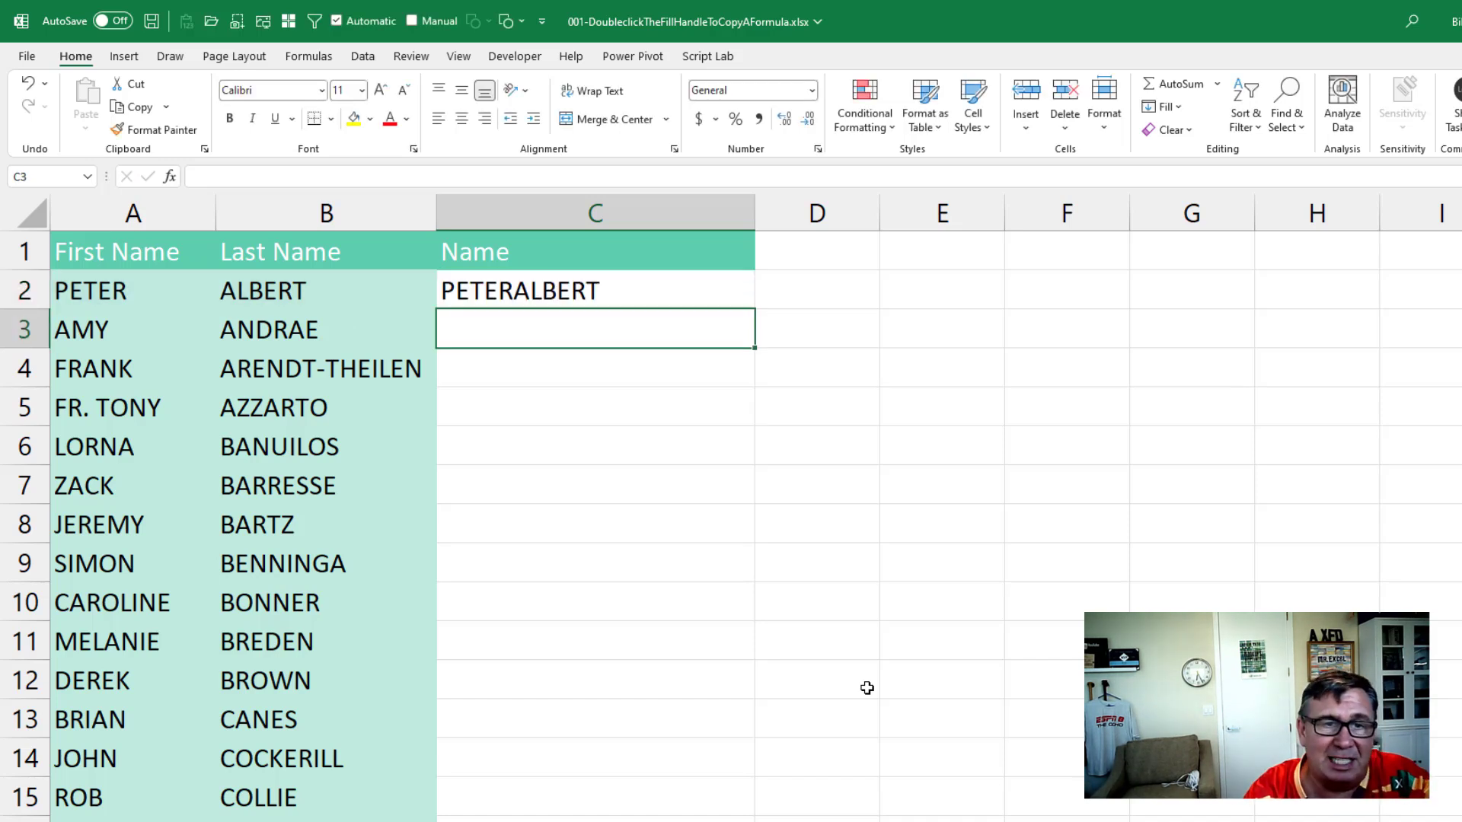
- Enter =FORMULATEXT(C2) in D2 to display the joining formula
{"action": "key", "text": "Up"}
{"action": "key", "text": "Right"}
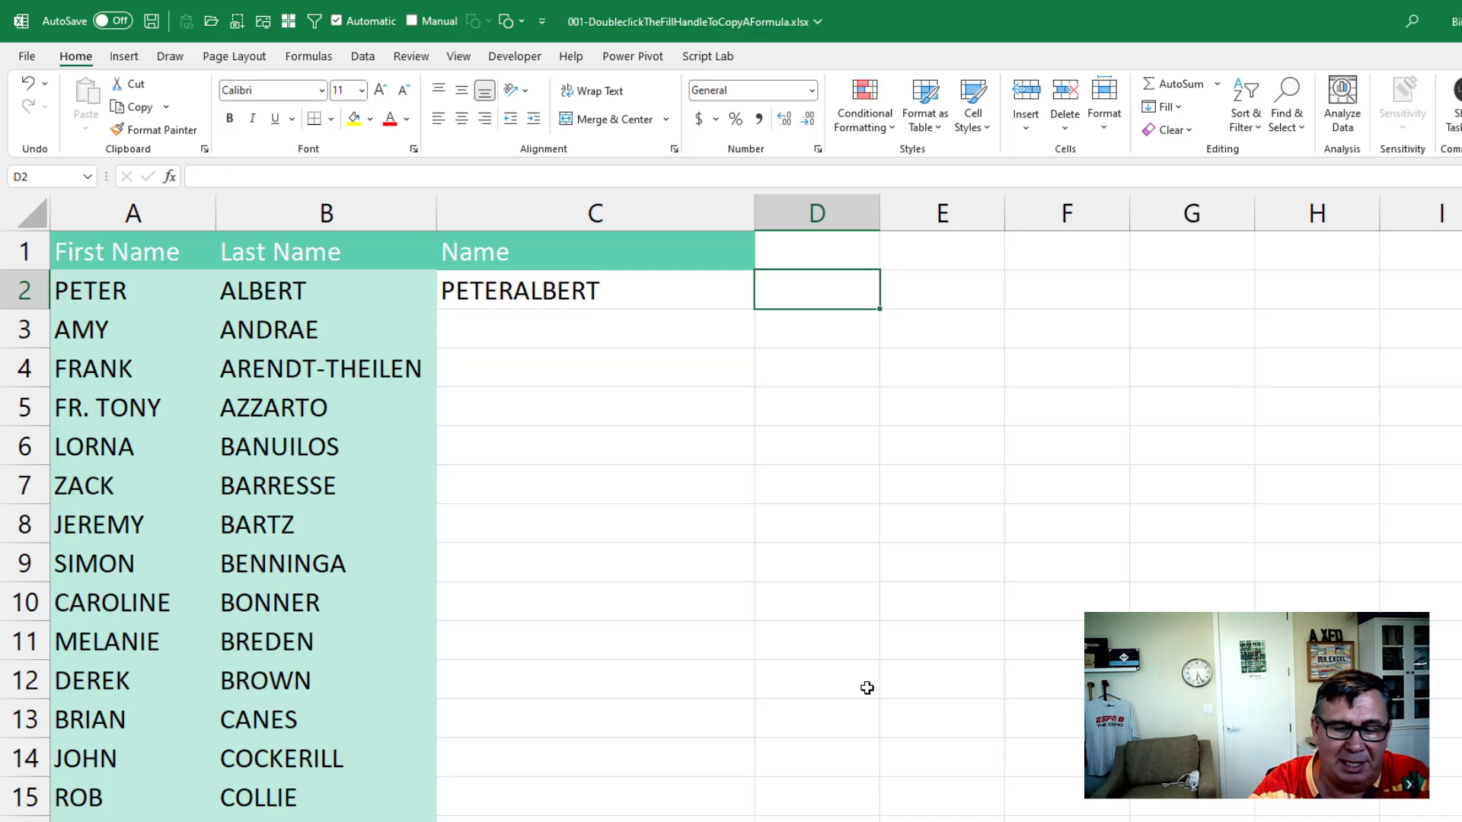
{"action": "type", "text": "=form"}
{"action": "key", "text": "Tab"}
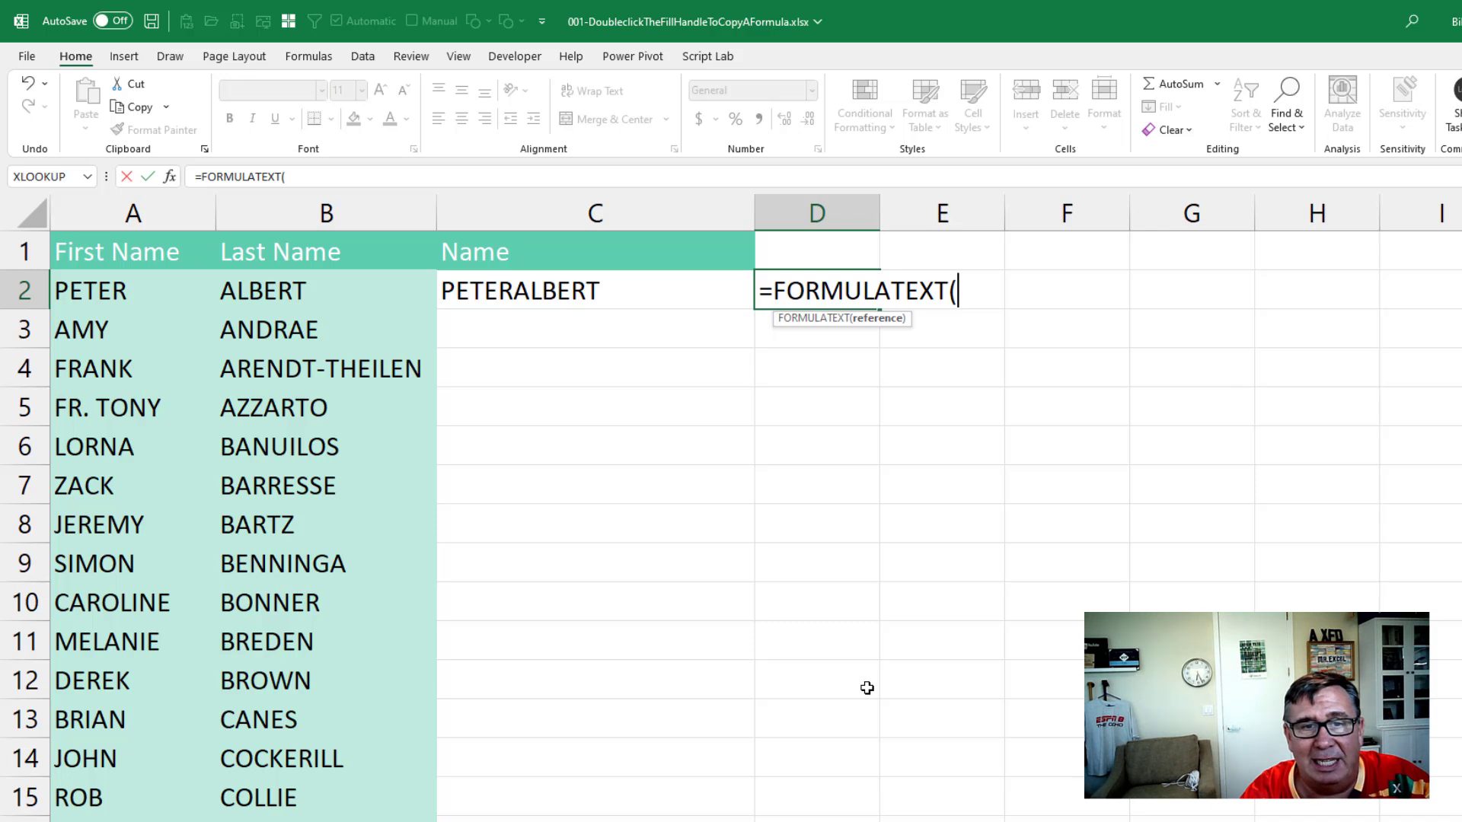
{"action": "key", "text": "Left"}
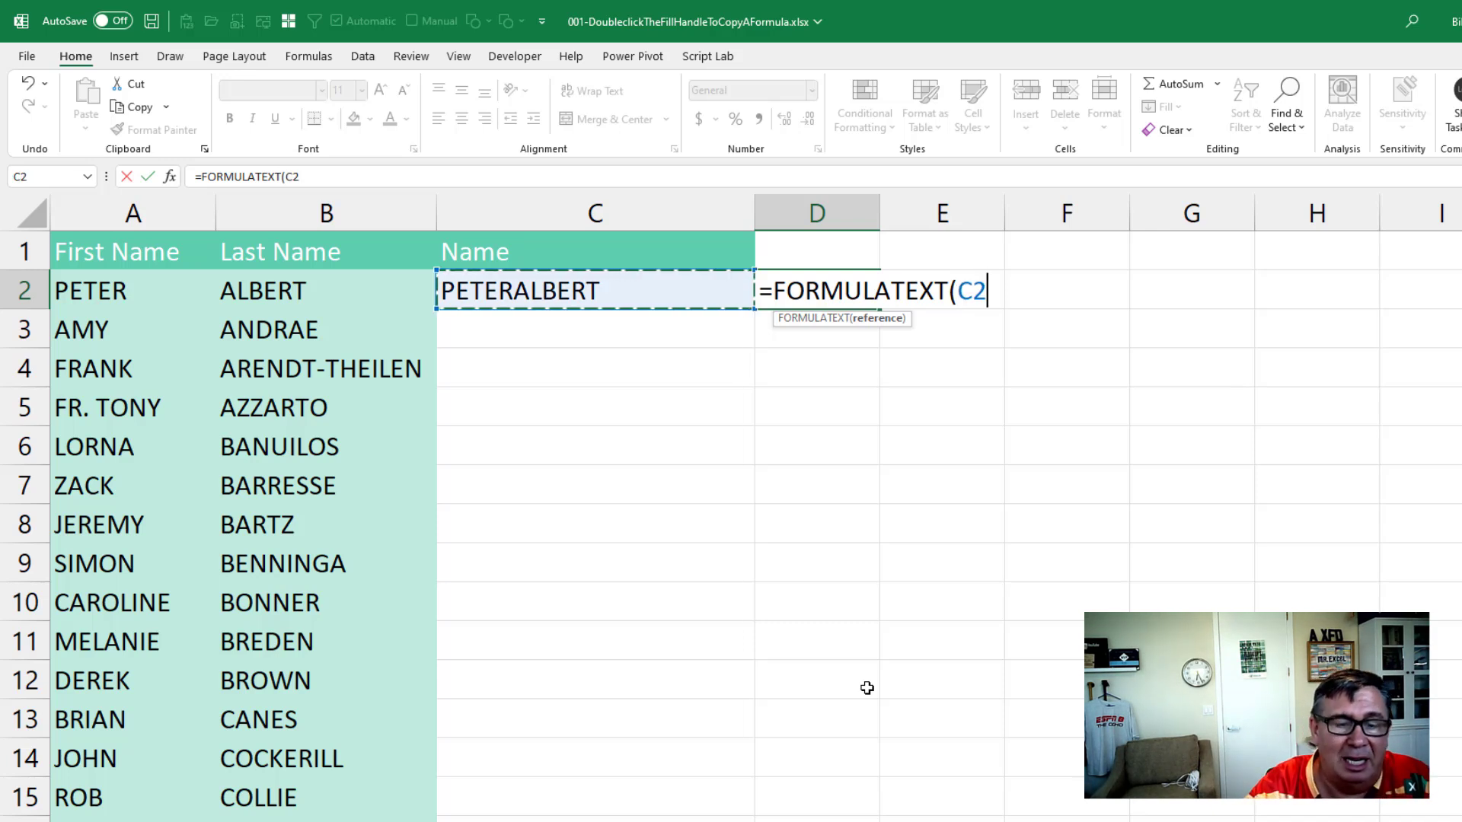
{"action": "type", "text": ")"}
{"action": "key", "text": "Return"}
{"action": "key", "text": "Up"}
{"action": "key", "text": "Left"}
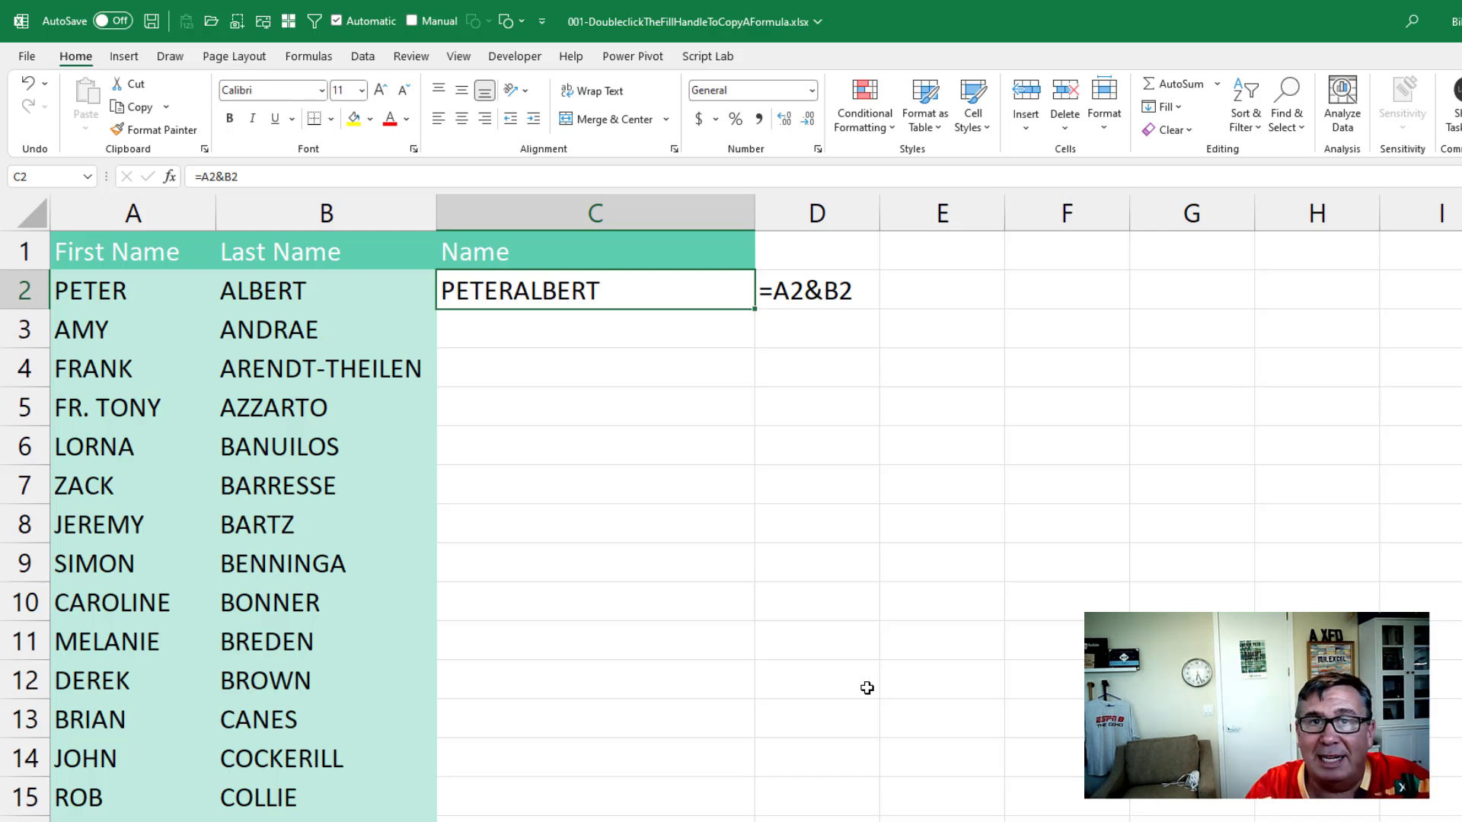
{"action": "key", "text": "F2"}
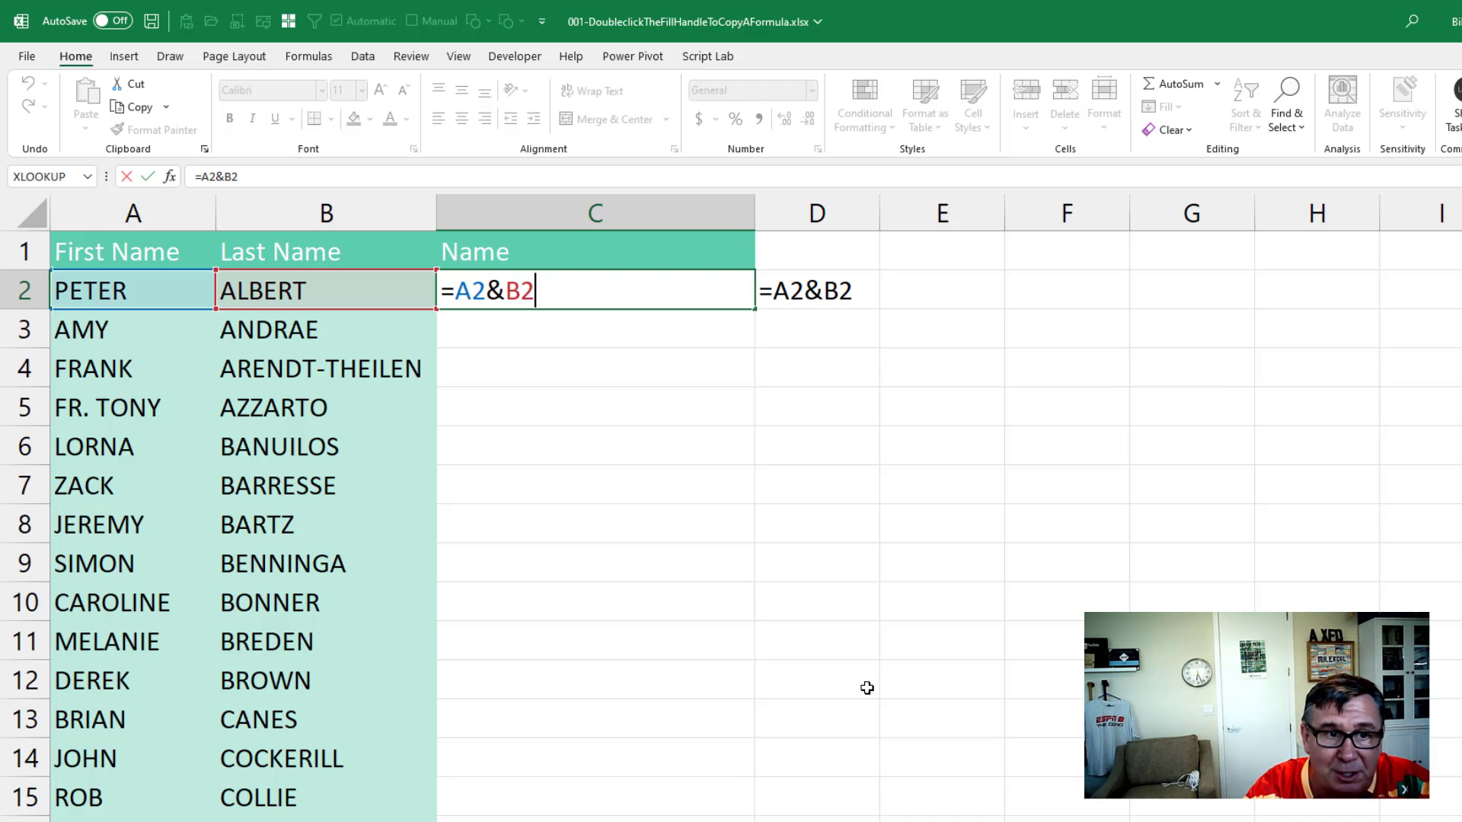
{"action": "key", "text": "Left"}
{"action": "key", "text": "Left"}
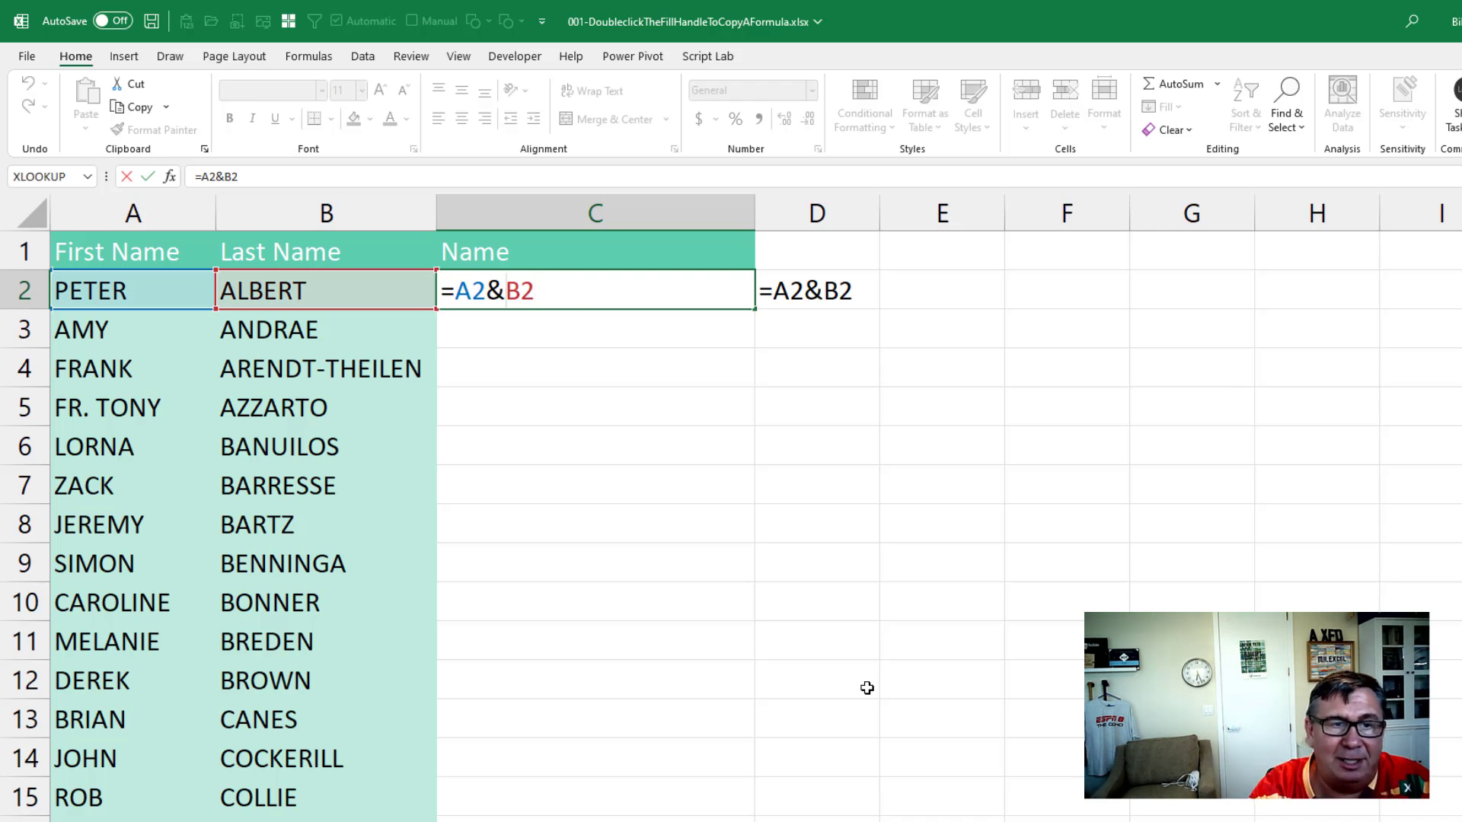
{"action": "type", "text": "\" \"&"}
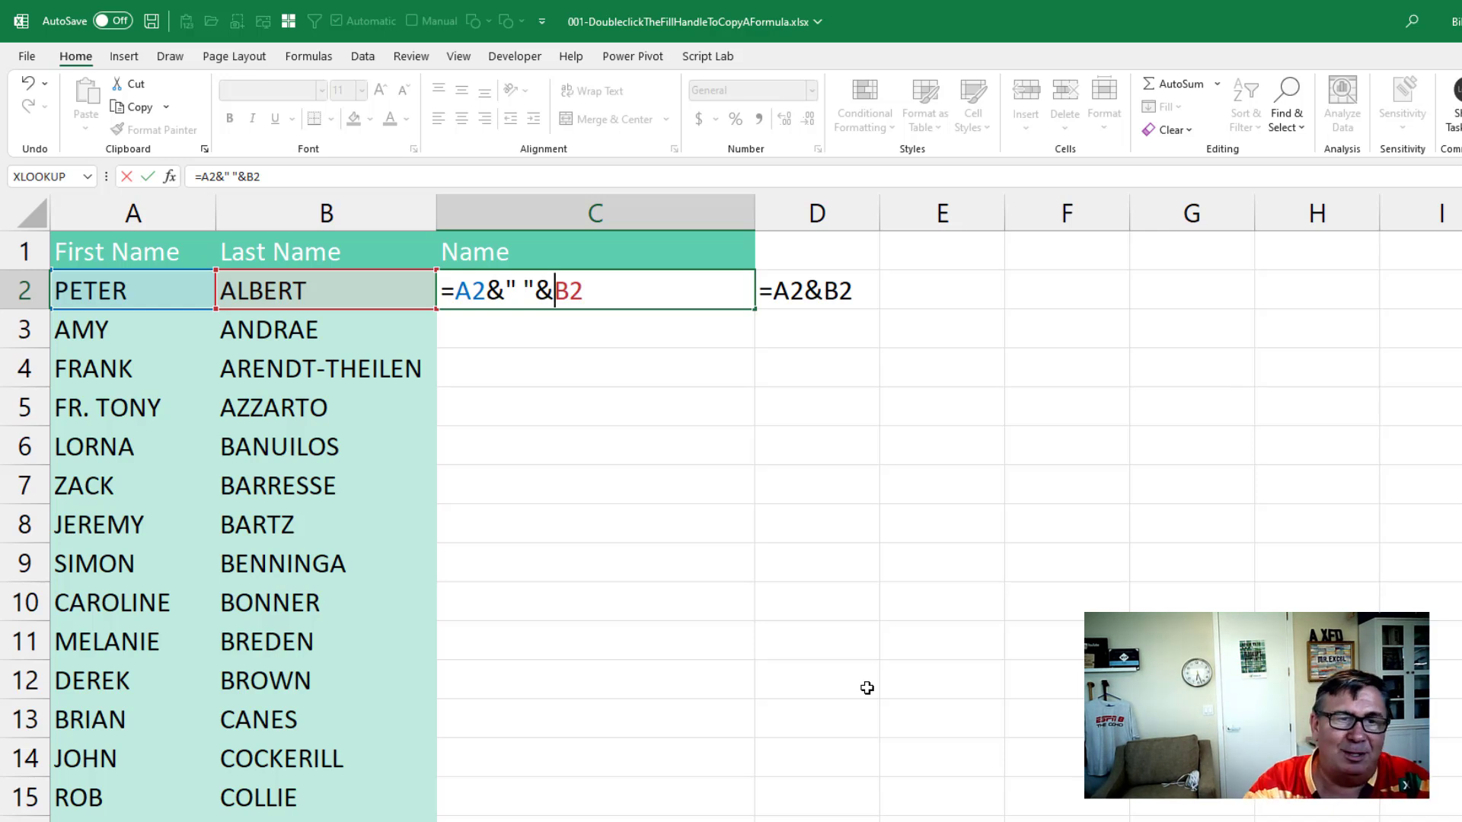
{"action": "key", "text": "Return"}
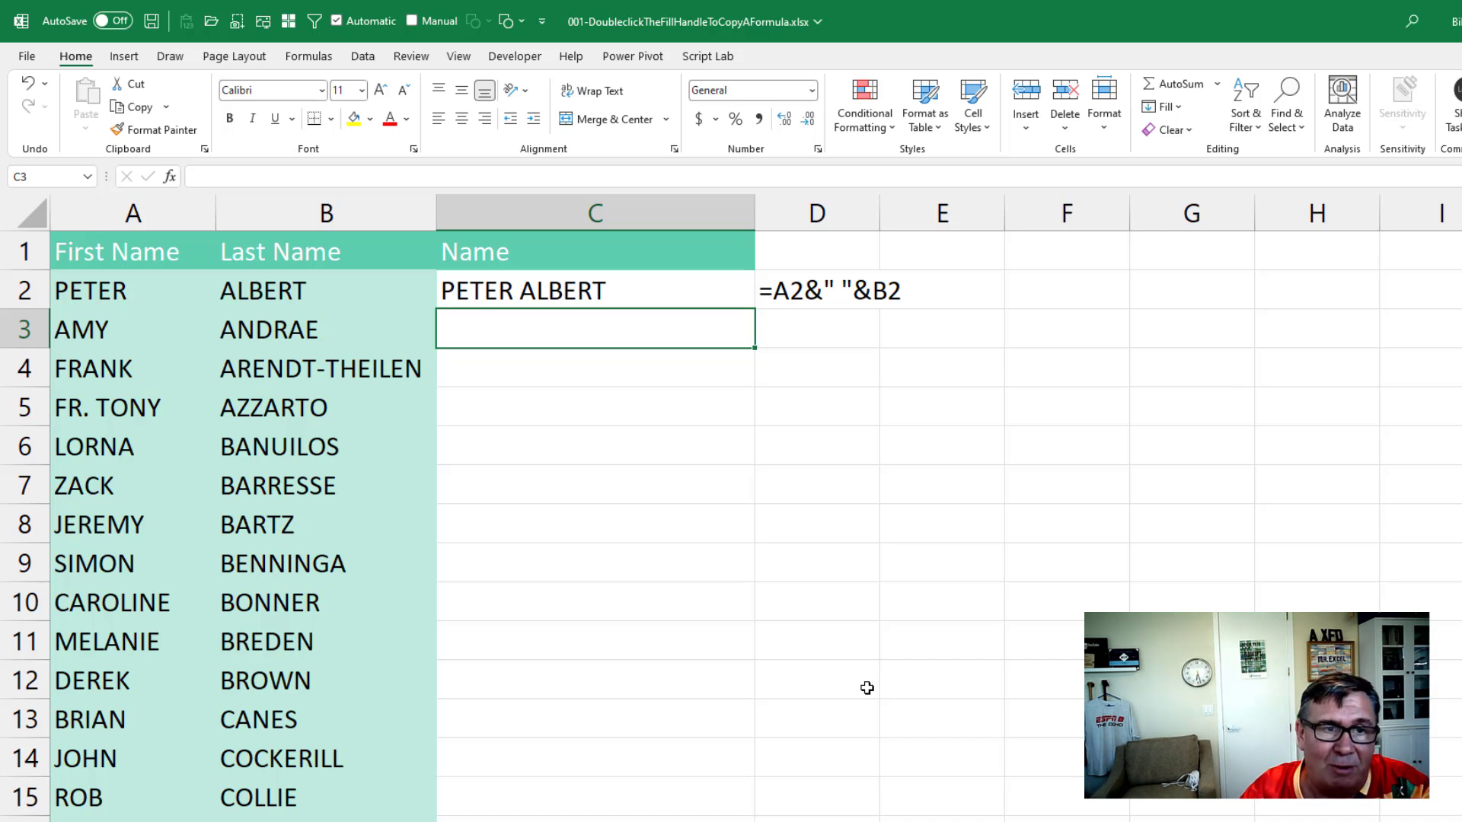
{"action": "key", "text": "Up"}
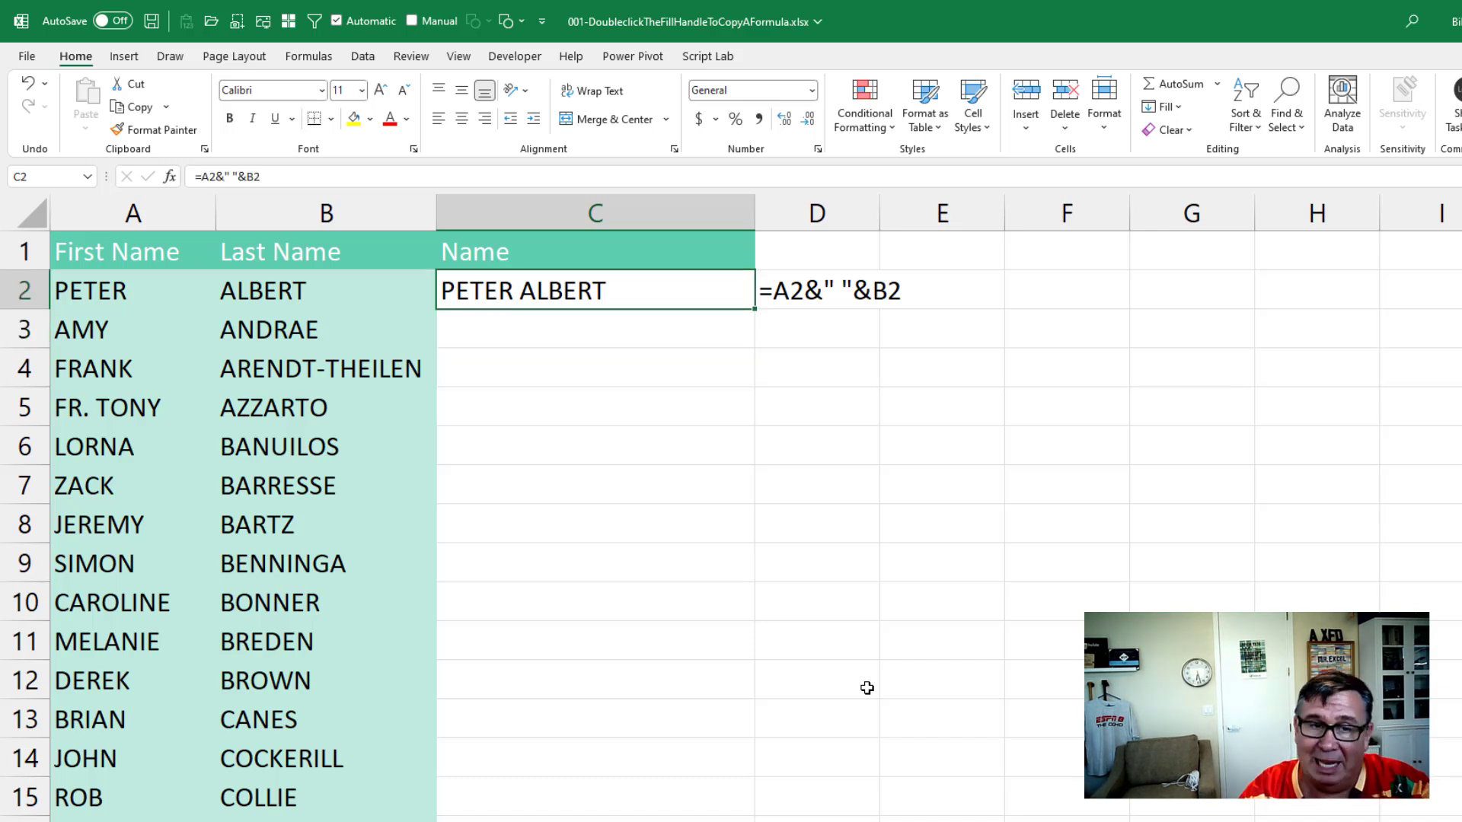
{"action": "key", "text": "F2"}
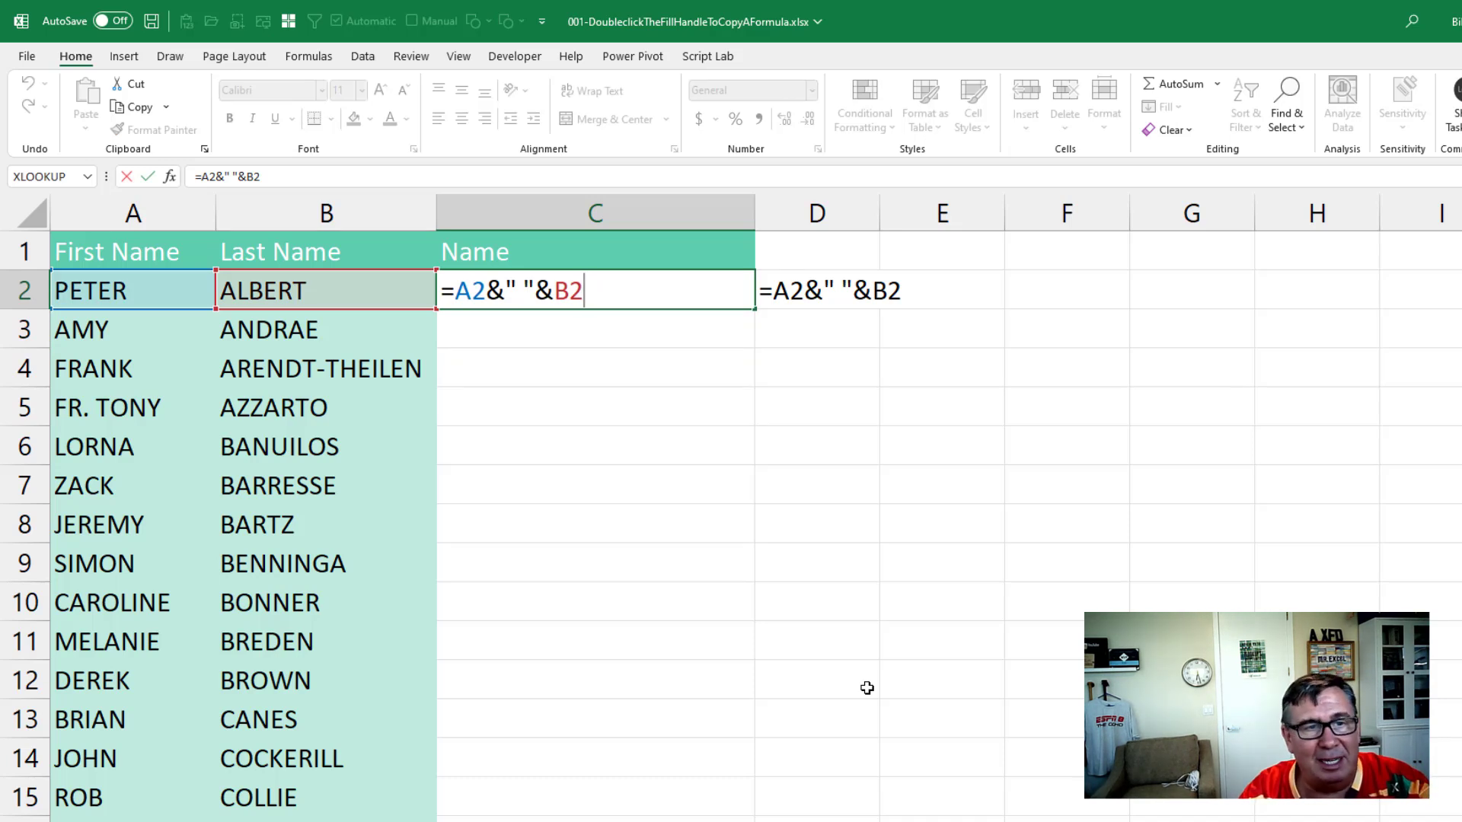
{"action": "key", "text": "Home"}
{"action": "key", "text": "Right"}
{"action": "type", "text": "PROPER("}
{"action": "key", "text": "End"}
{"action": "type", "text": ")"}
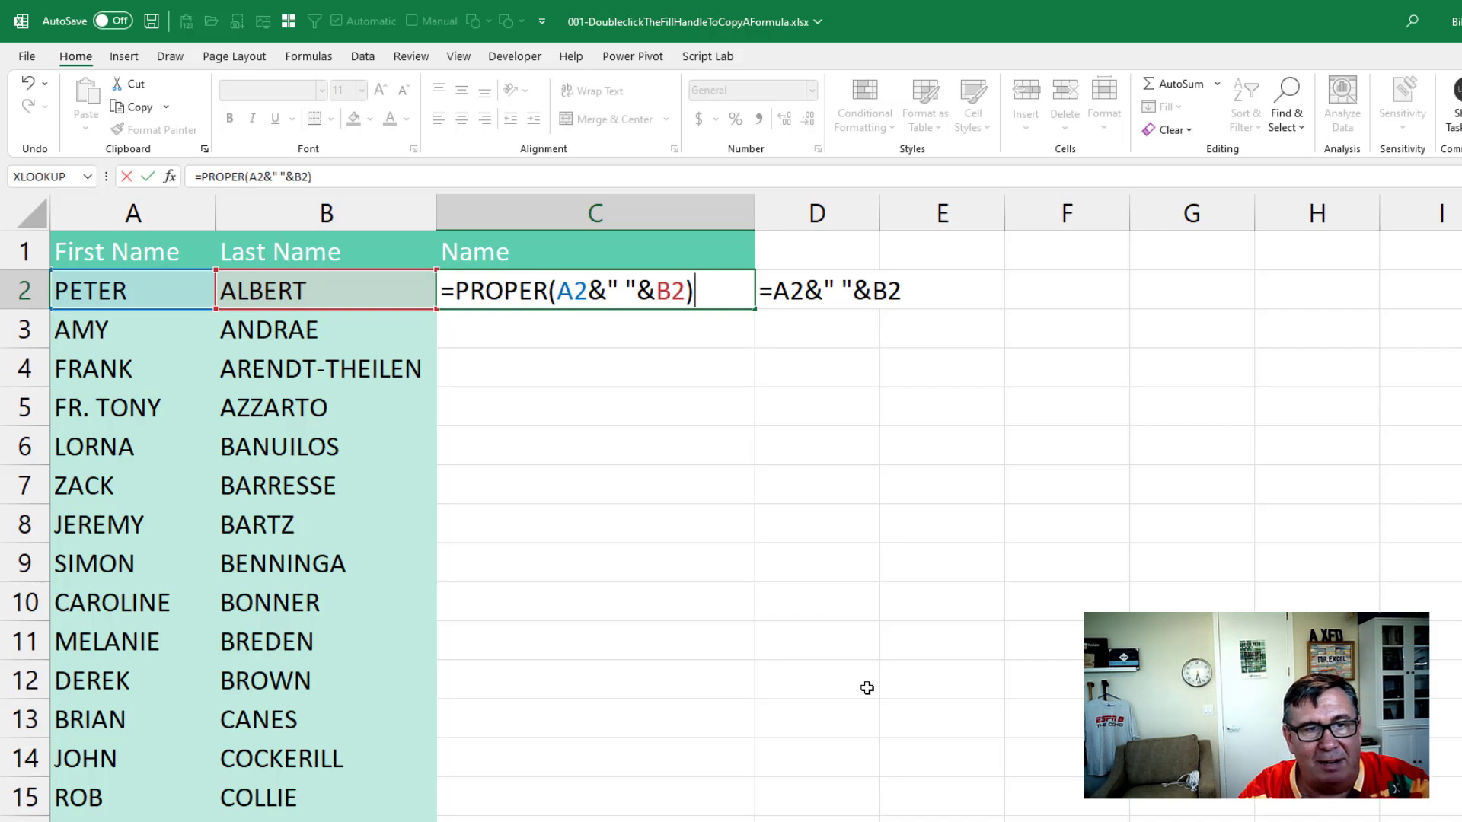
{"action": "key", "text": "Return"}
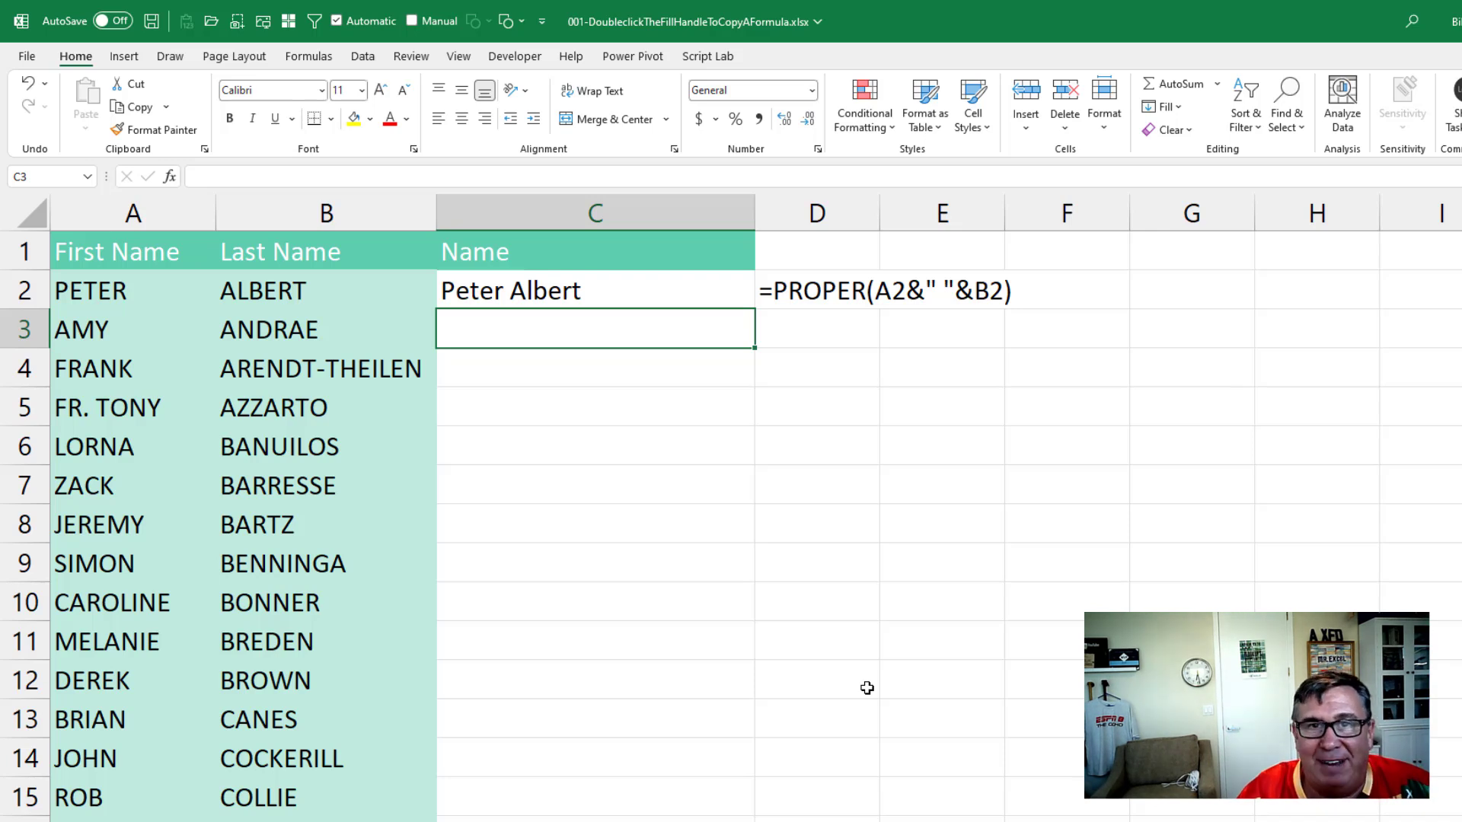
- Select C2:C112 and fill the PROPER formula down with Ctrl+D
{"action": "key", "text": "Up"}
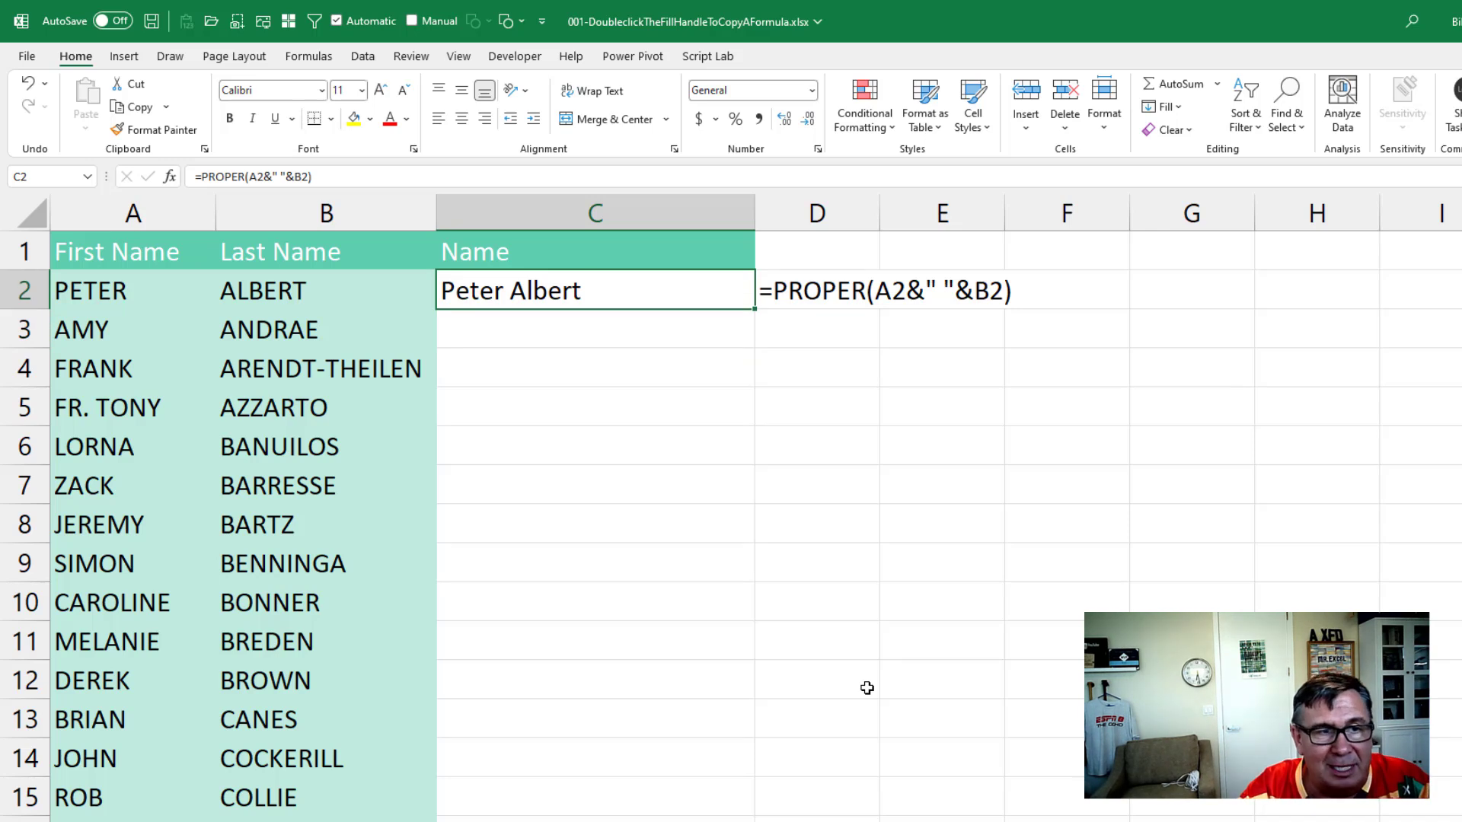
{"action": "key", "text": "Left"}
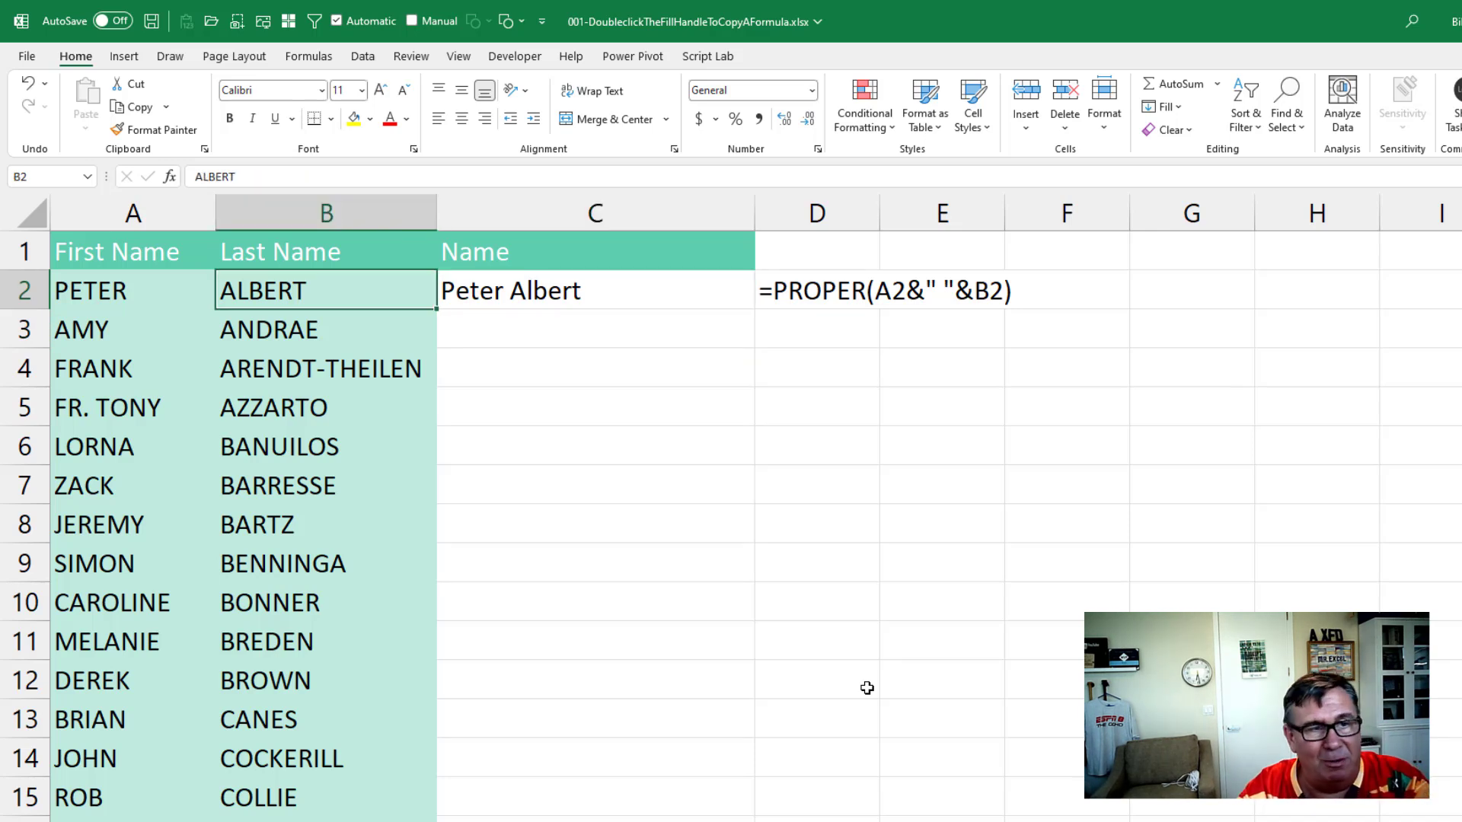
{"action": "key", "text": "ctrl+Down"}
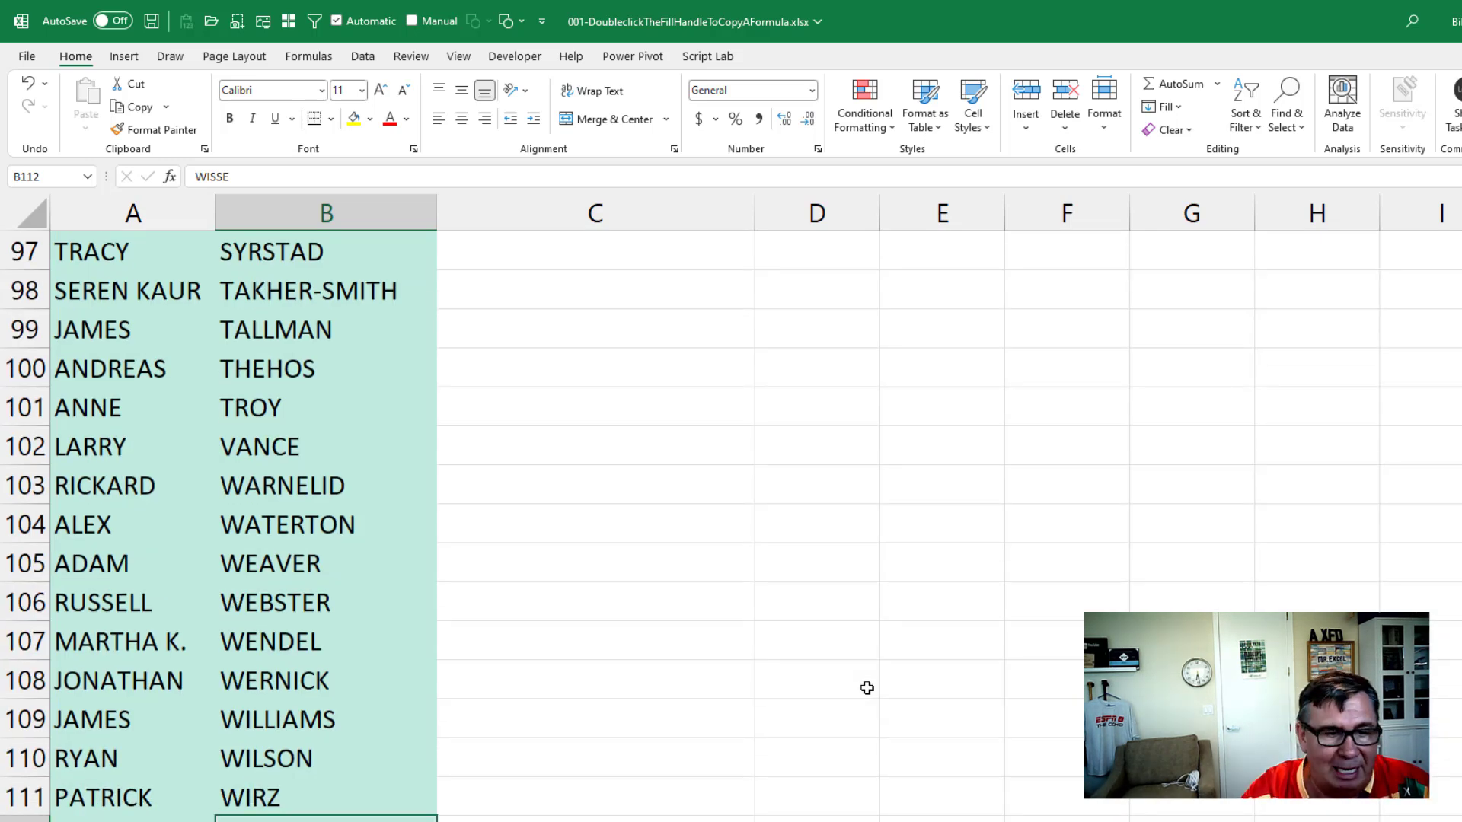
{"action": "key", "text": "Right"}
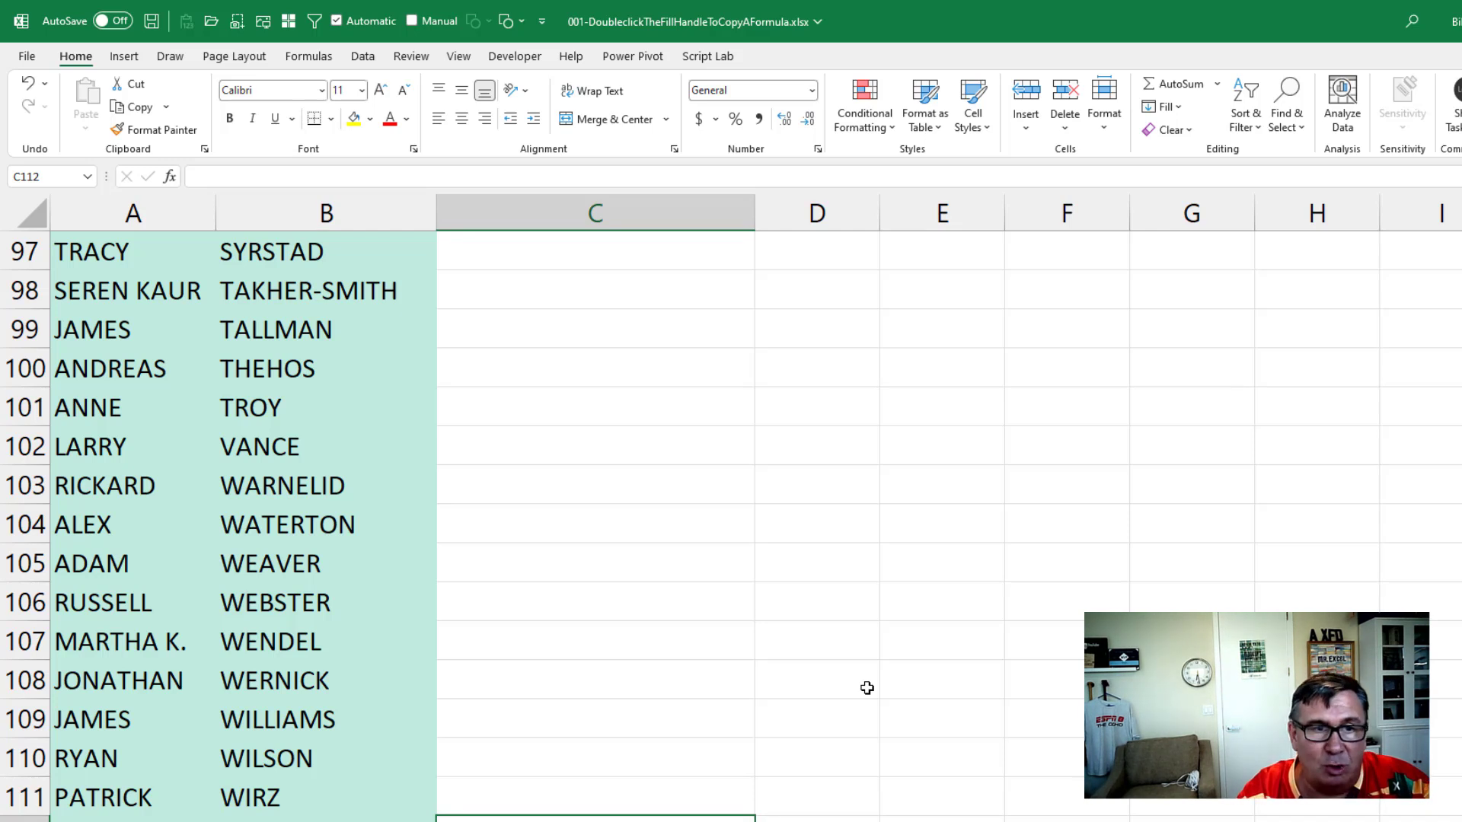
{"action": "key", "text": "ctrl+shift+Up"}
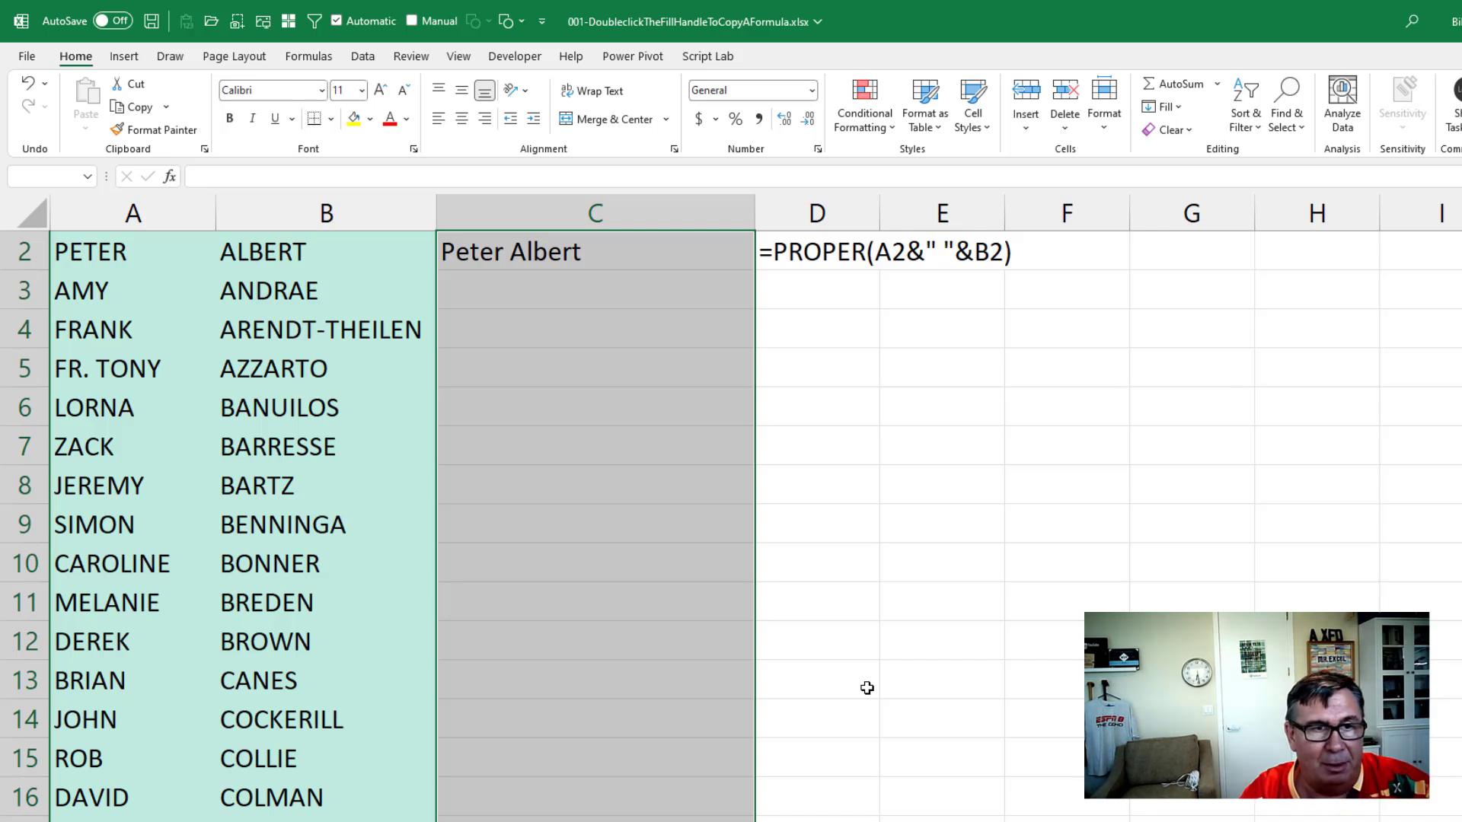
{"action": "key", "text": "ctrl+d"}
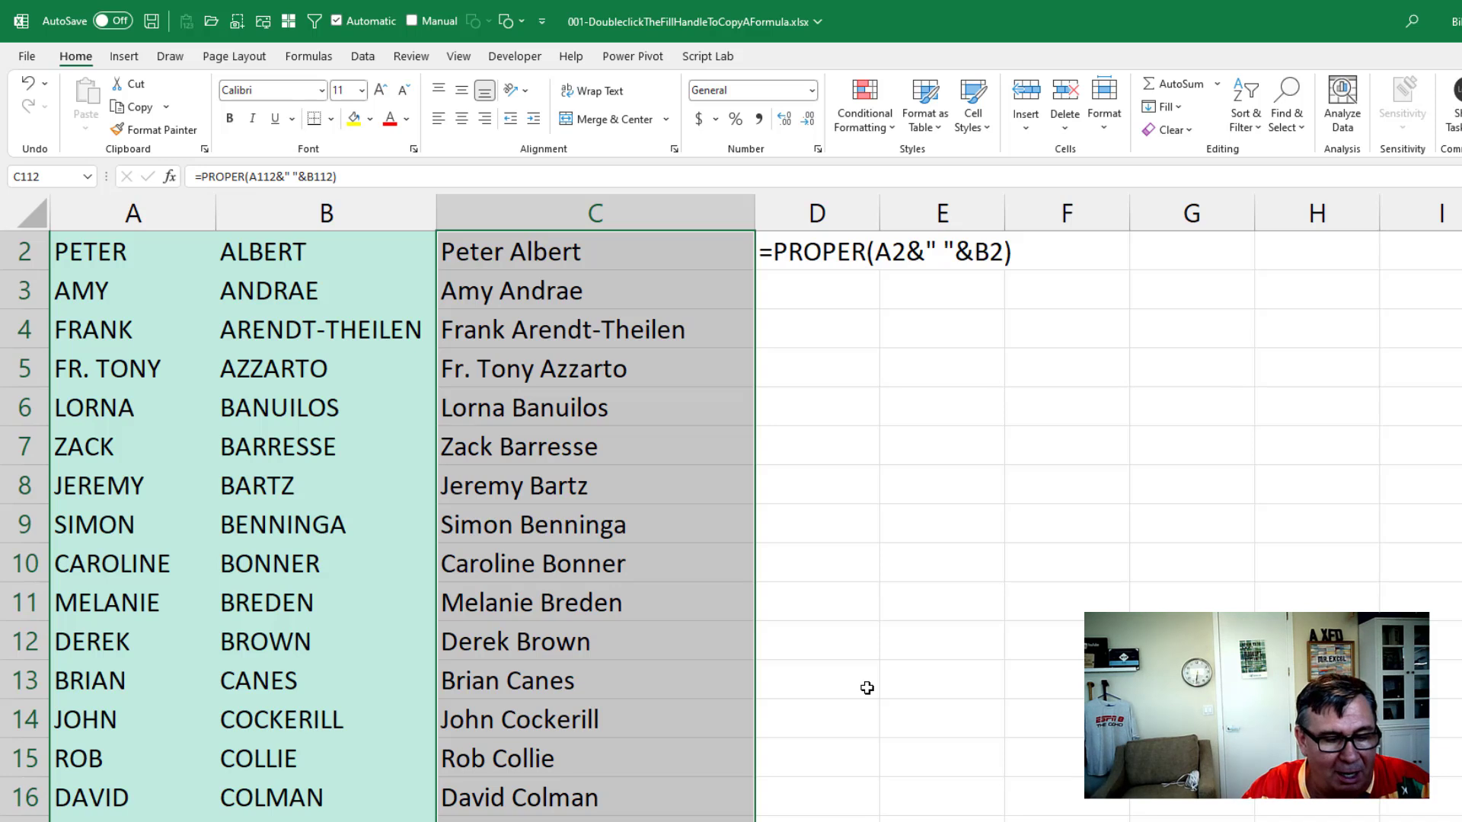
- Clear the names below C2, then drag C2's fill handle down, overshooting and returning to row 112
{"action": "key", "text": "Delete"}
{"action": "key", "text": "ctrl+Up"}
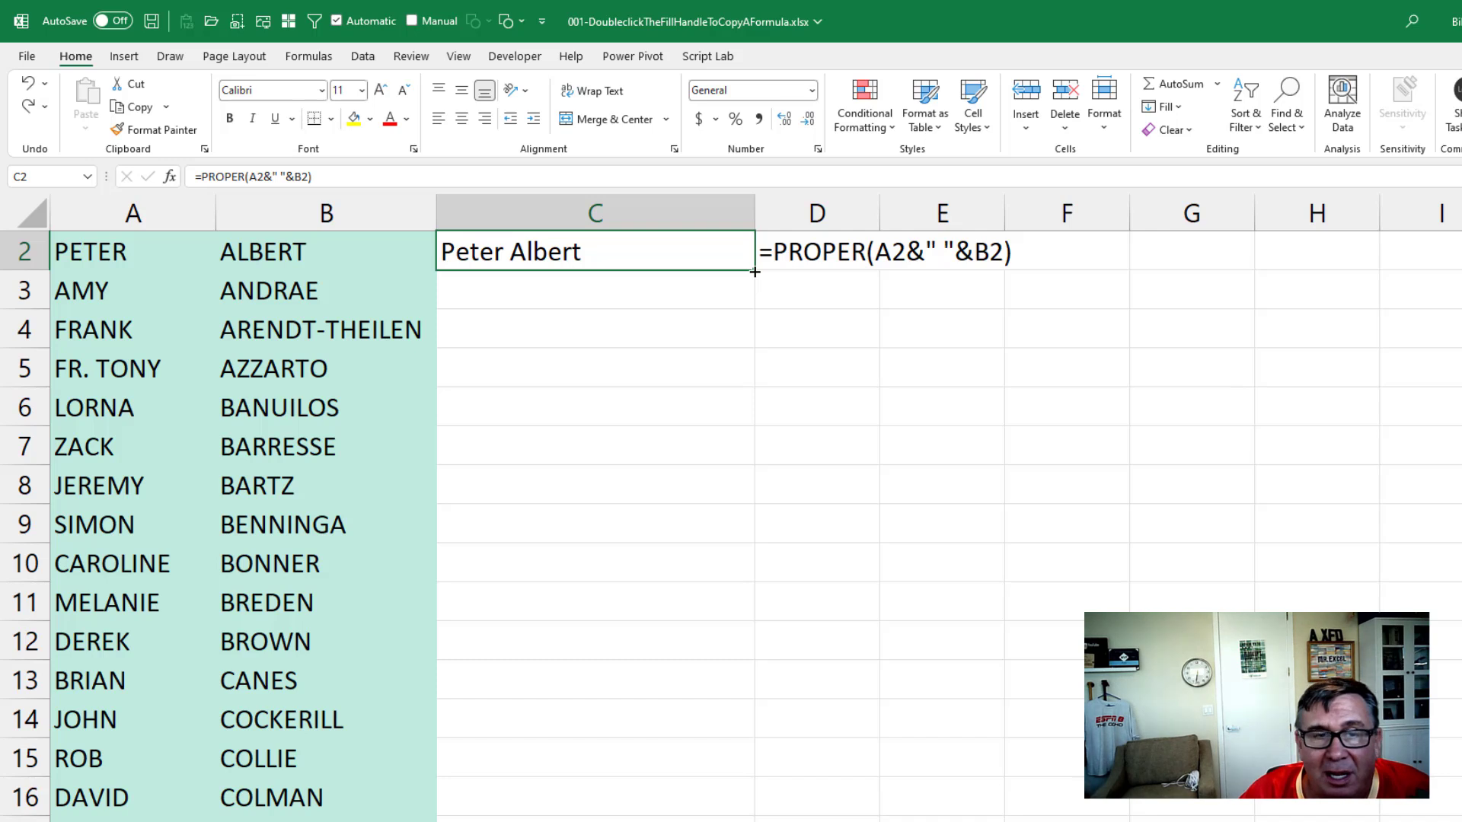
{"action": "left_click_drag", "start_coordinate": [755, 280], "coordinate": [733, 603]}
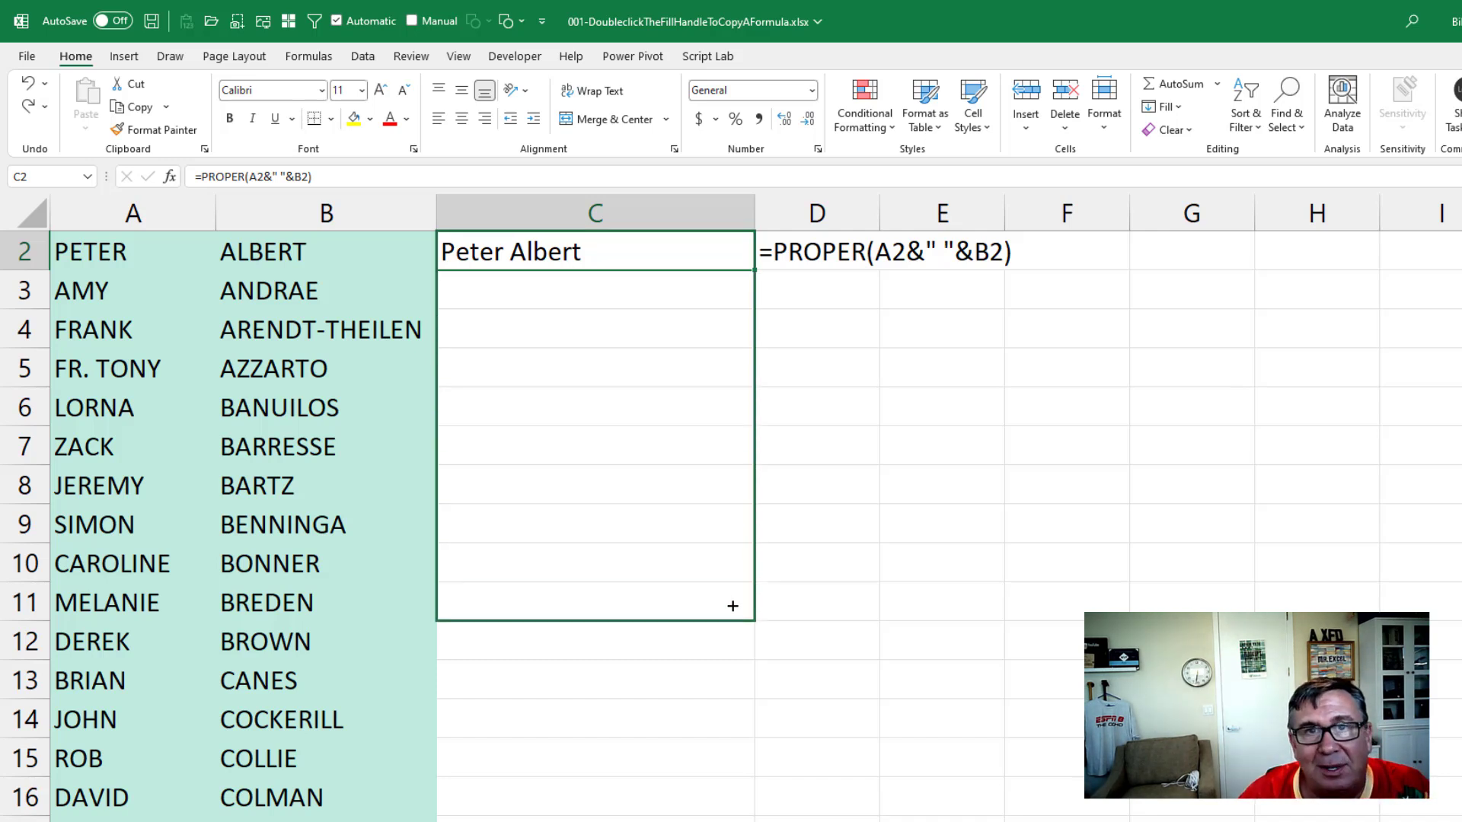
{"action": "left_click_drag", "start_coordinate": [733, 625], "coordinate": [735, 819]}
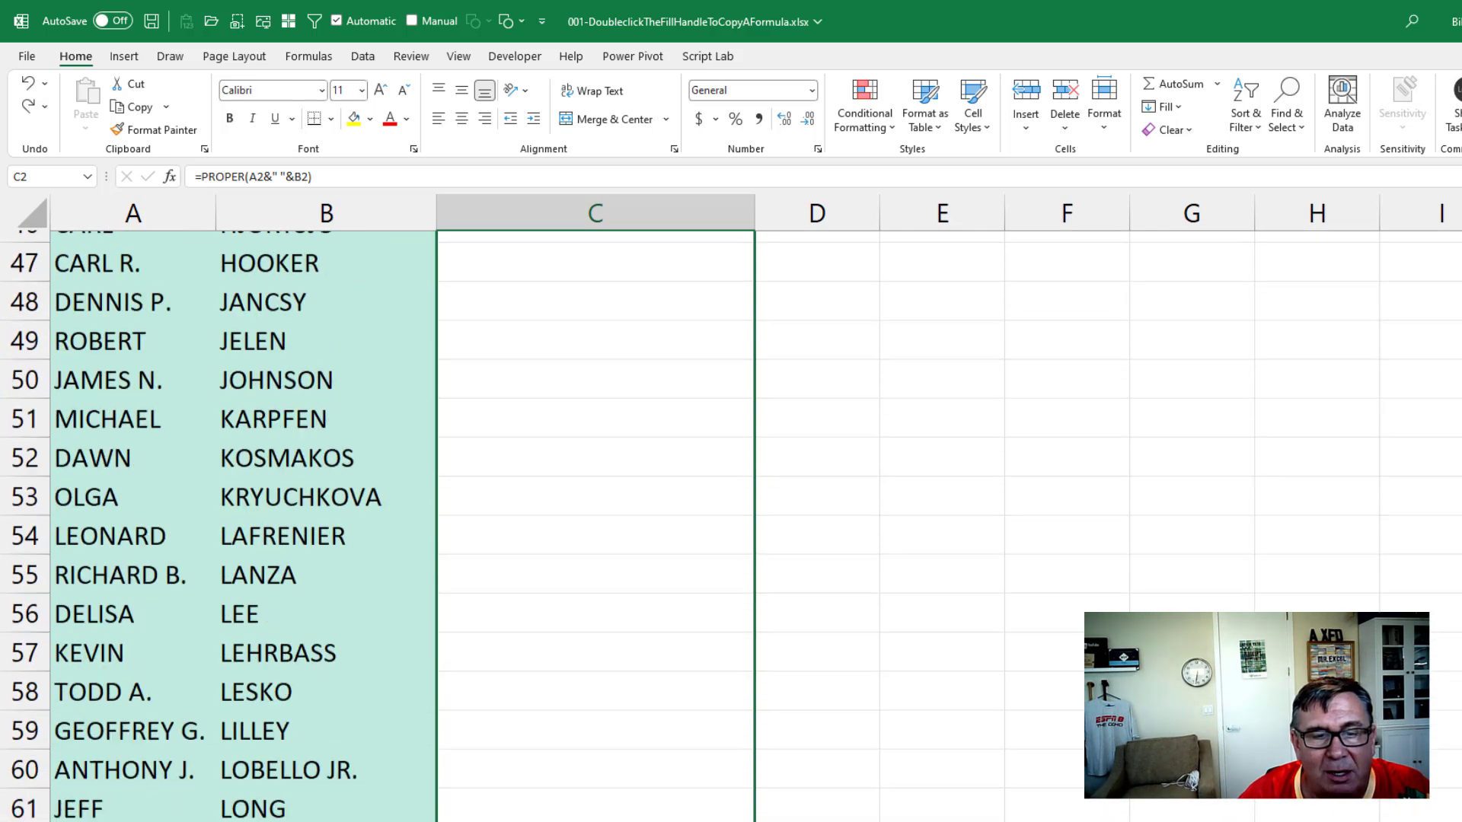
{"action": "left_click_drag", "start_coordinate": [735, 819], "coordinate": [735, 818]}
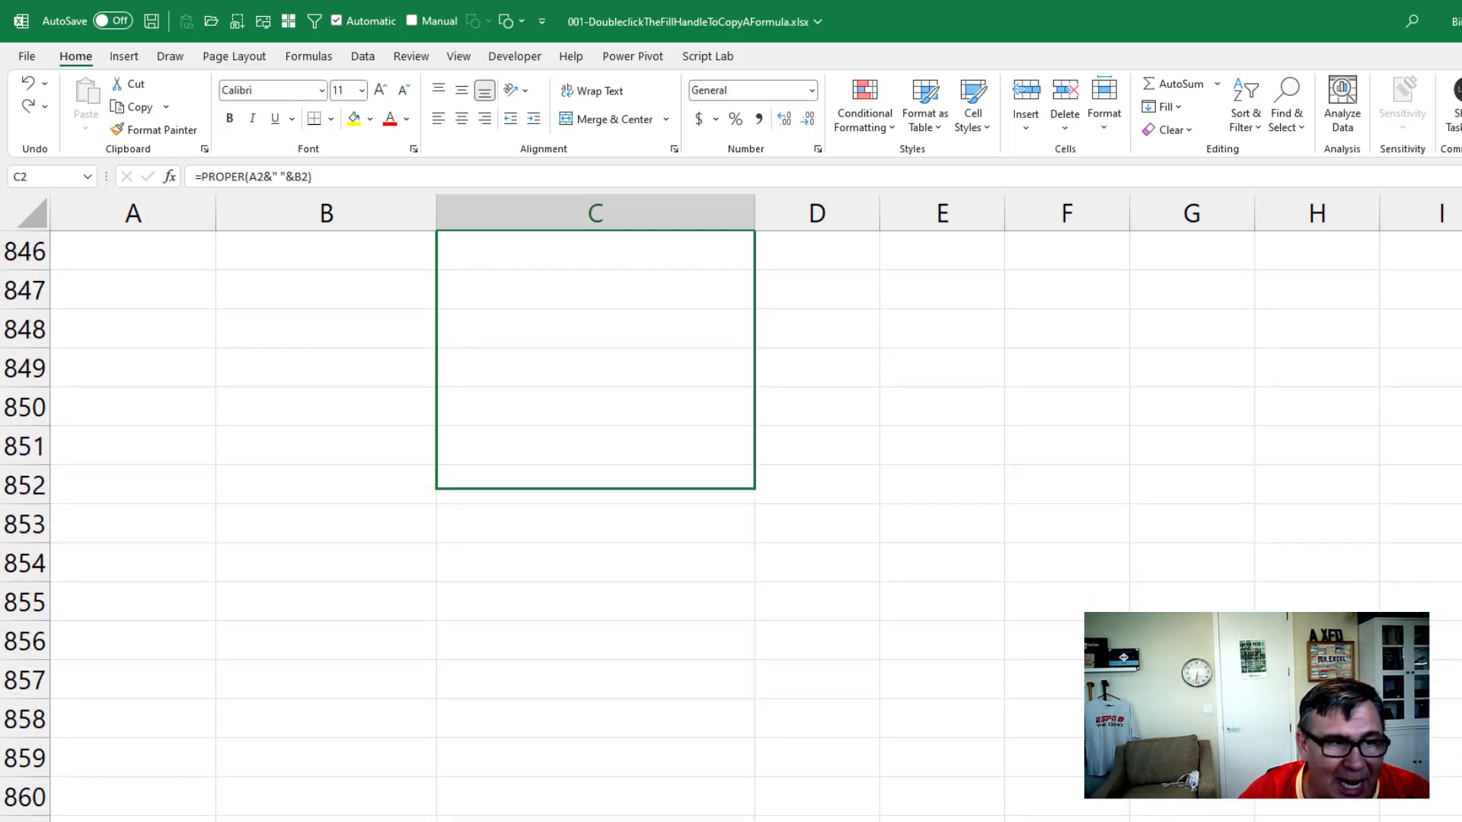
{"action": "left_click_drag", "start_coordinate": [734, 818], "coordinate": [723, 96]}
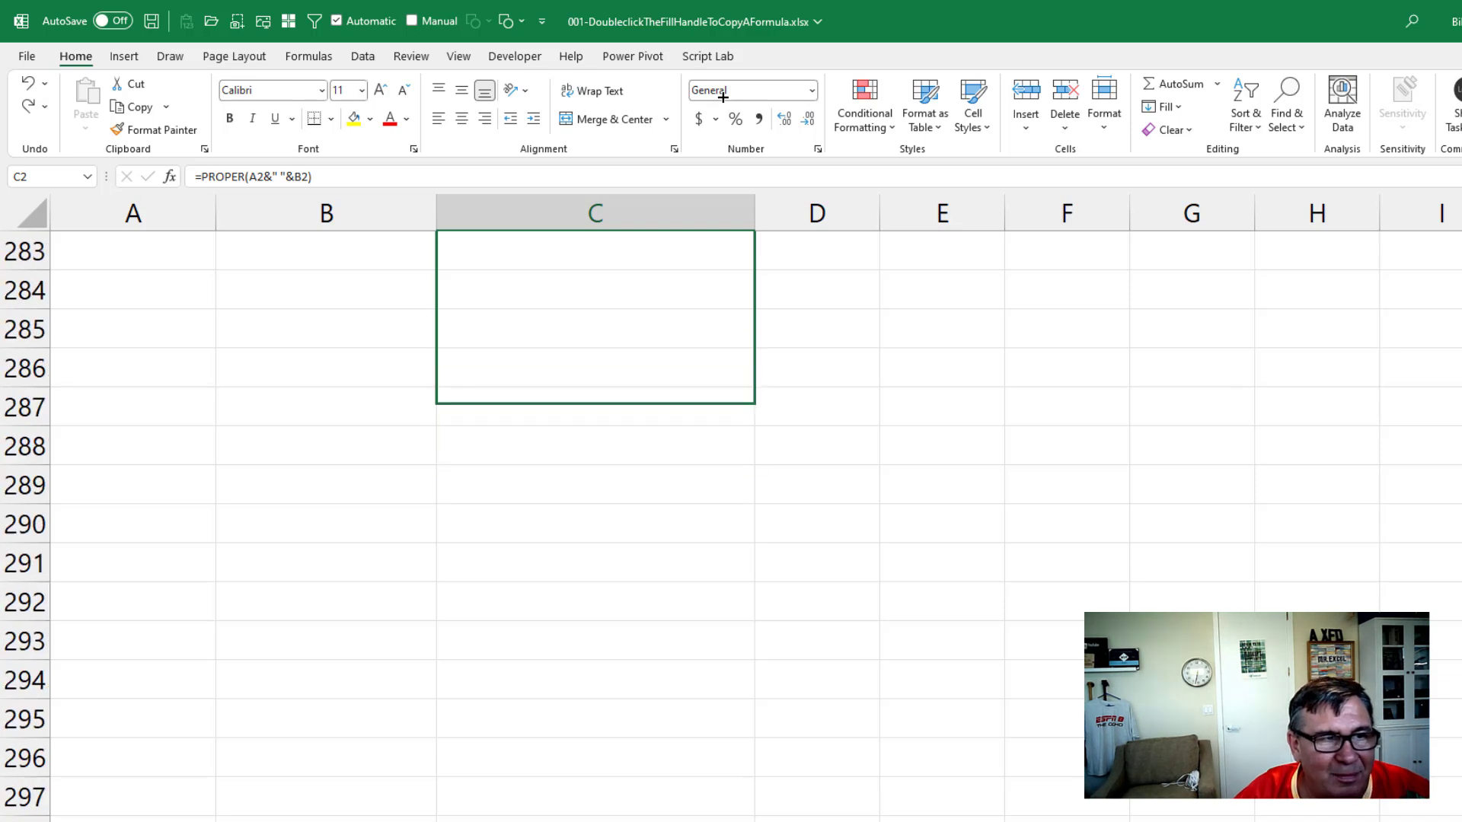
{"action": "left_click_drag", "start_coordinate": [723, 97], "coordinate": [722, 96]}
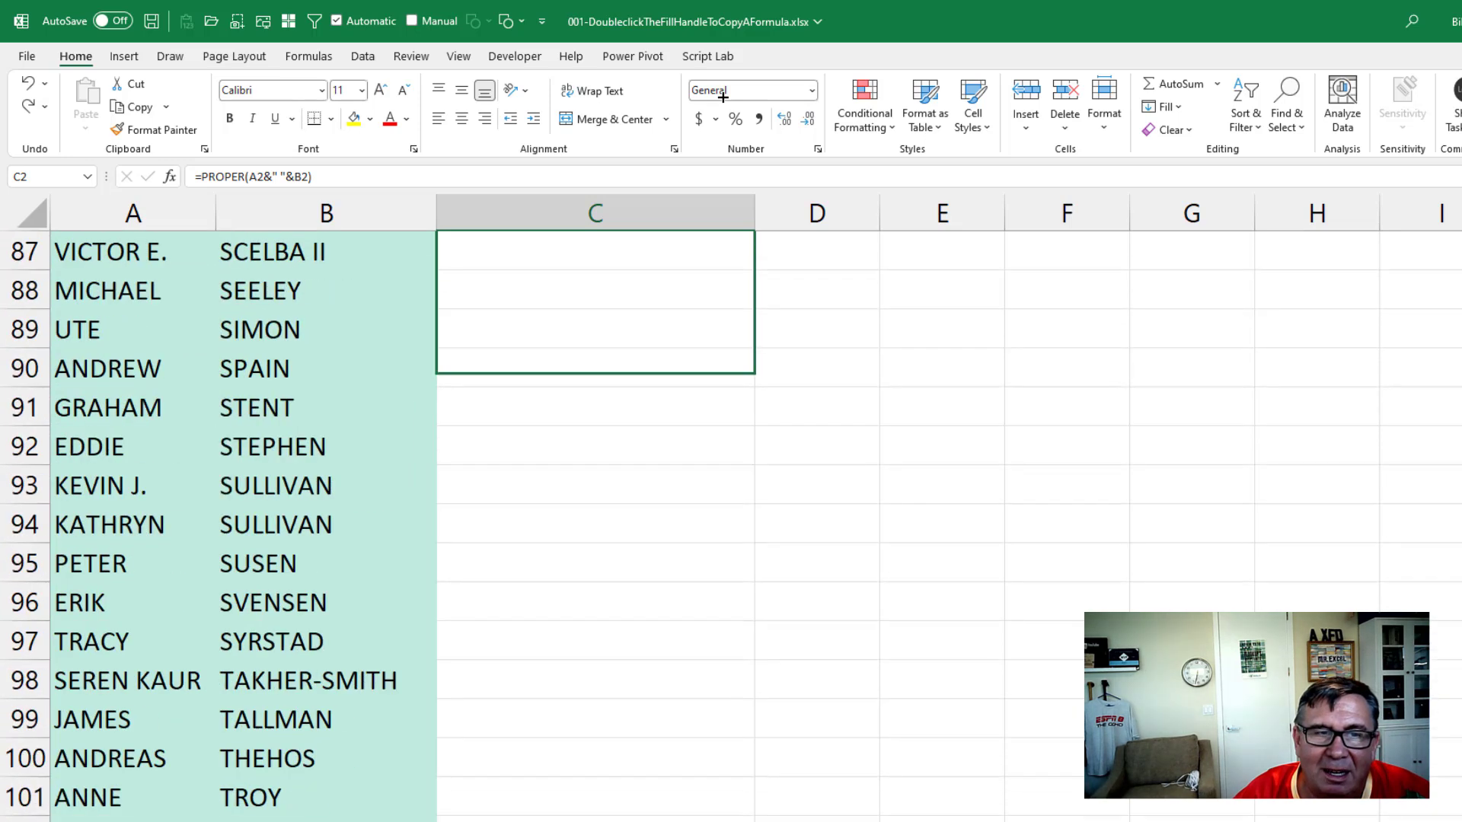
{"action": "left_click_drag", "start_coordinate": [722, 97], "coordinate": [731, 818]}
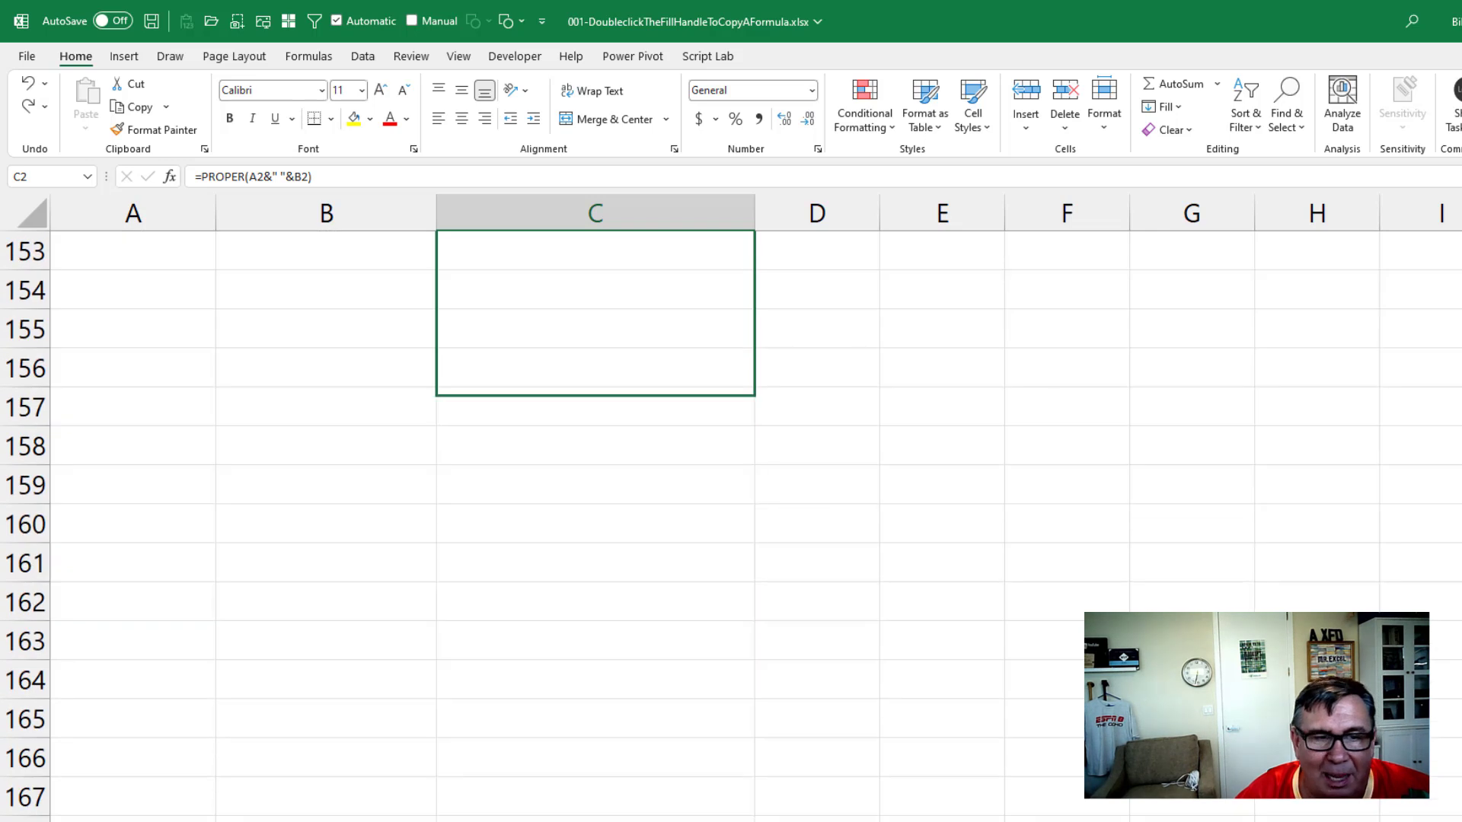
{"action": "left_click_drag", "start_coordinate": [730, 818], "coordinate": [603, 90]}
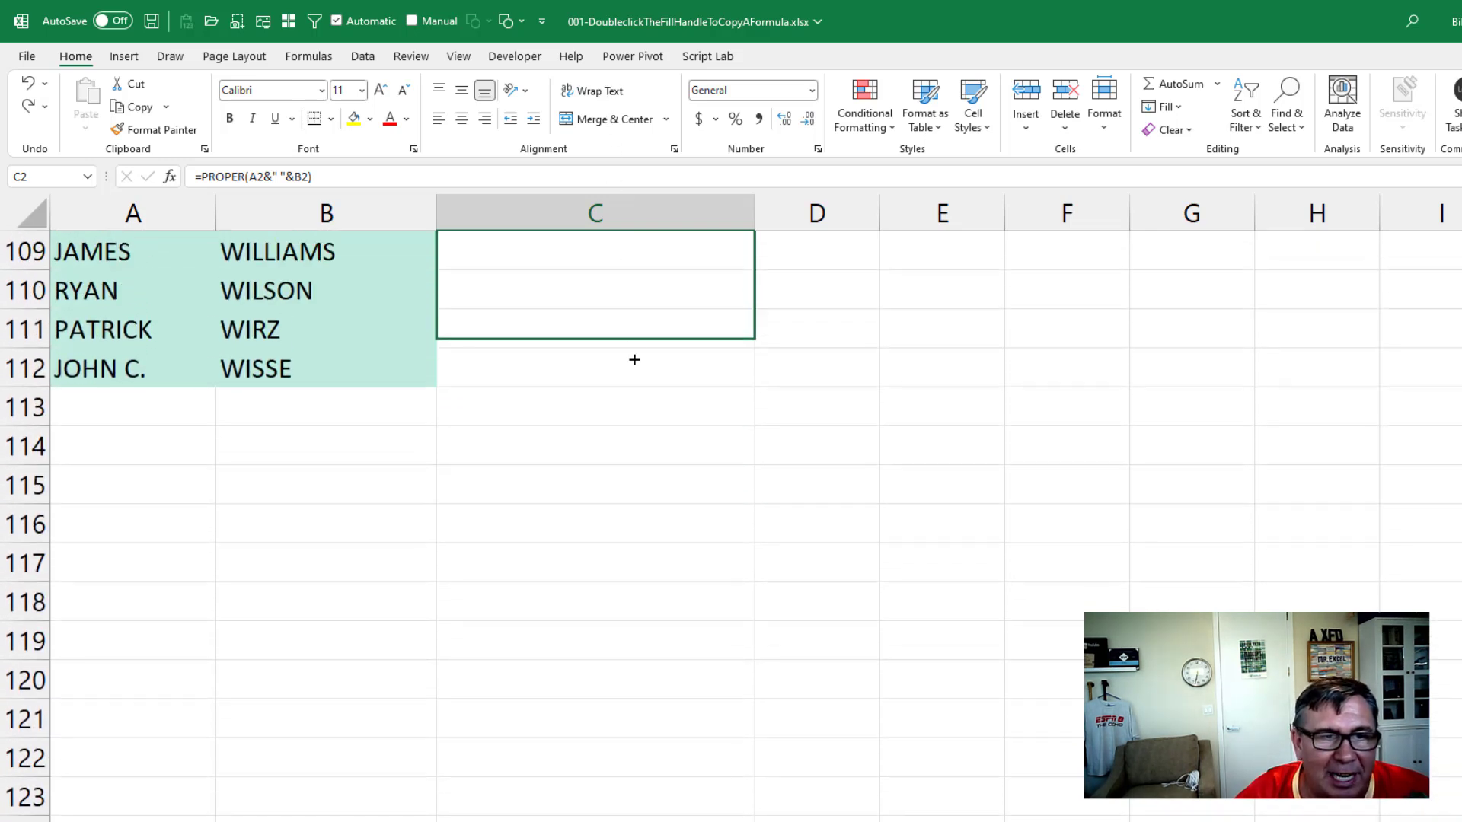
{"action": "left_click_drag", "start_coordinate": [603, 90], "coordinate": [630, 387]}
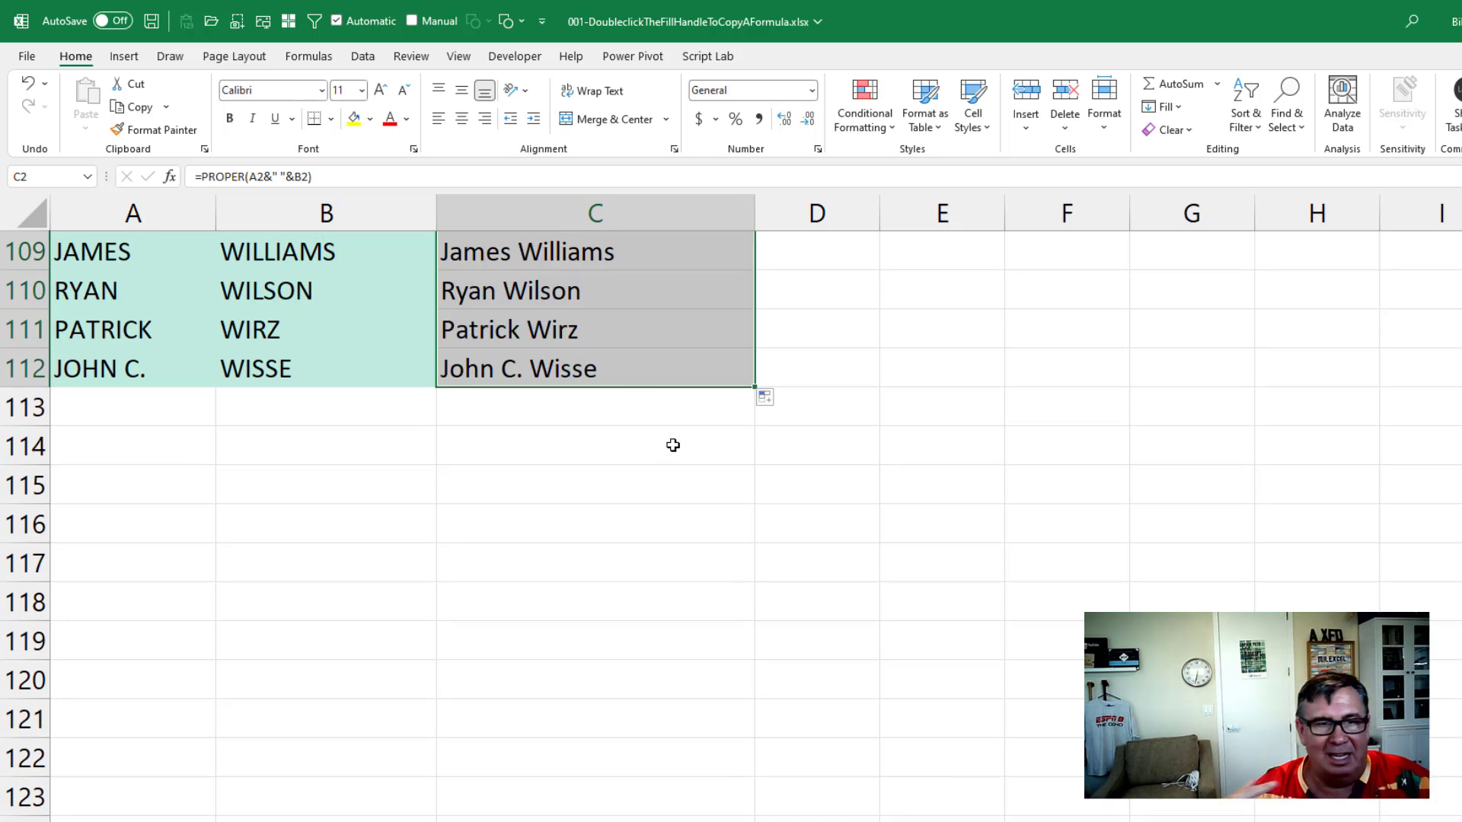
- Undo the dragged fill, double-click C2's fill handle, and check the last filled row
{"action": "key", "text": "ctrl+z"}
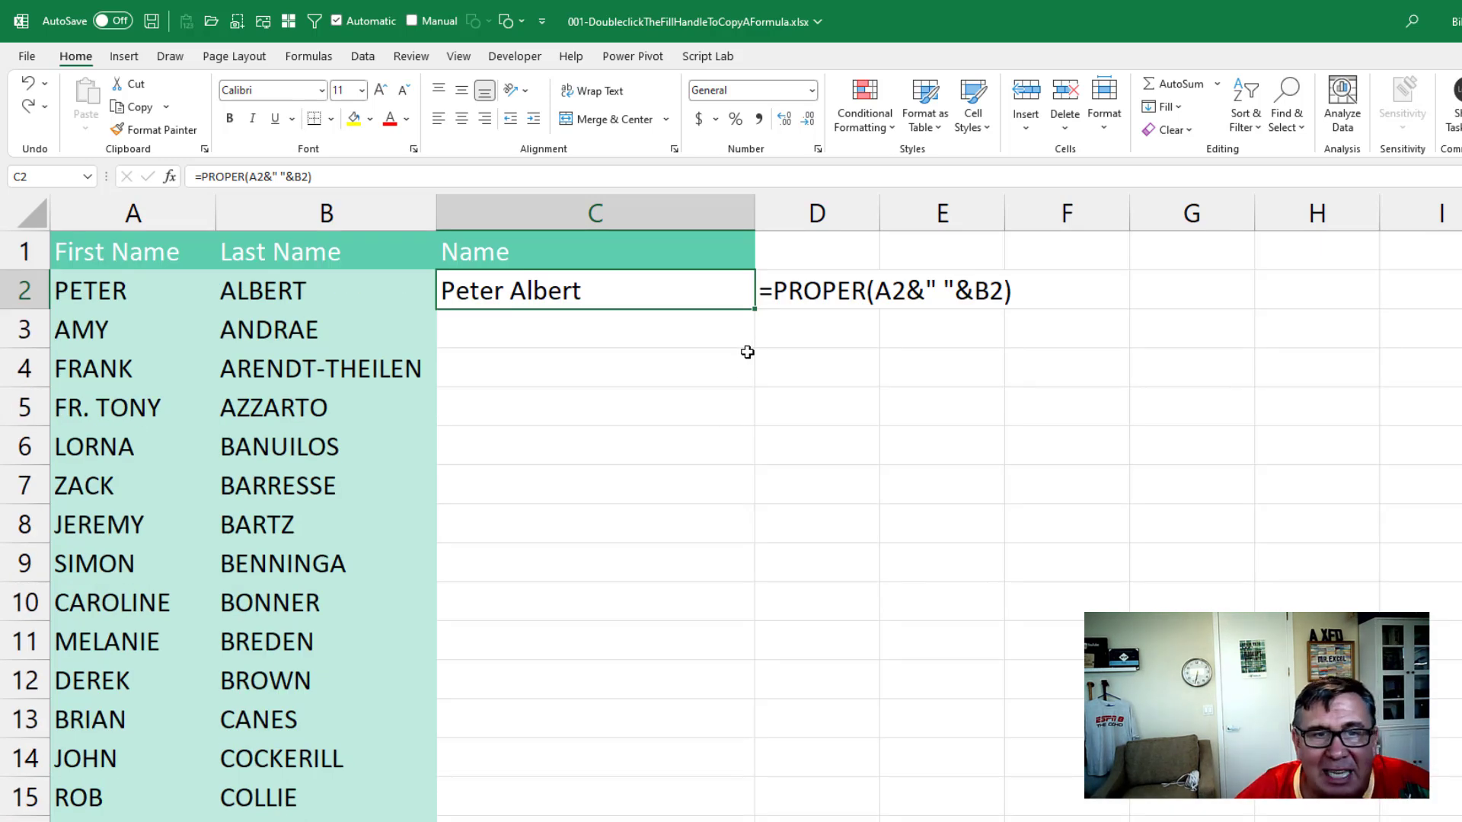
{"action": "double_click", "coordinate": [755, 312]}
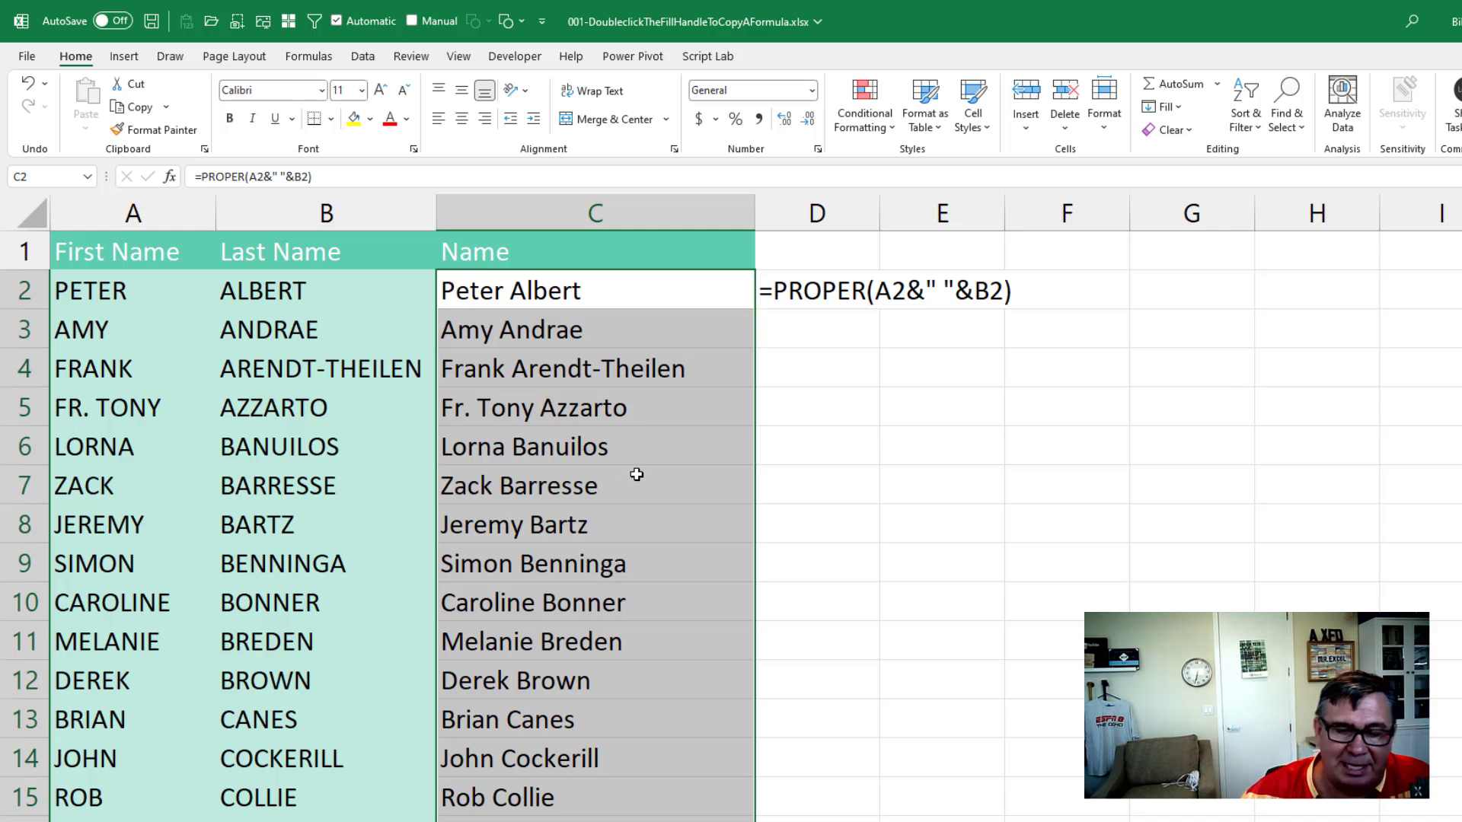
{"action": "key", "text": "ctrl+Down"}
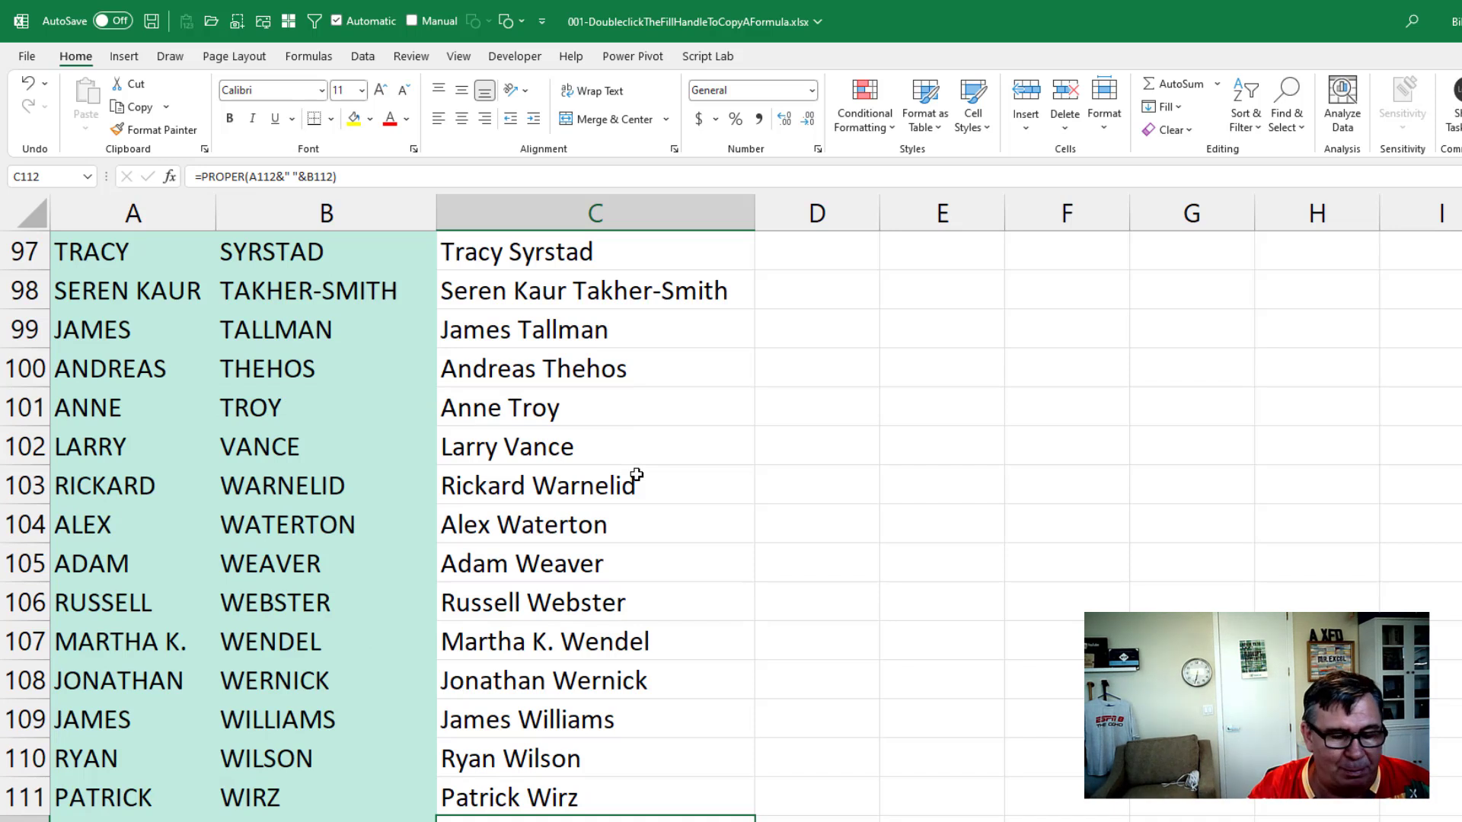
{"action": "key", "text": "ctrl+z"}
{"action": "key", "text": "Down"}
{"action": "key", "text": "Down"}
{"action": "key", "text": "Down"}
{"action": "key", "text": "Down"}
{"action": "key", "text": "Left"}
{"action": "key", "text": "Left"}
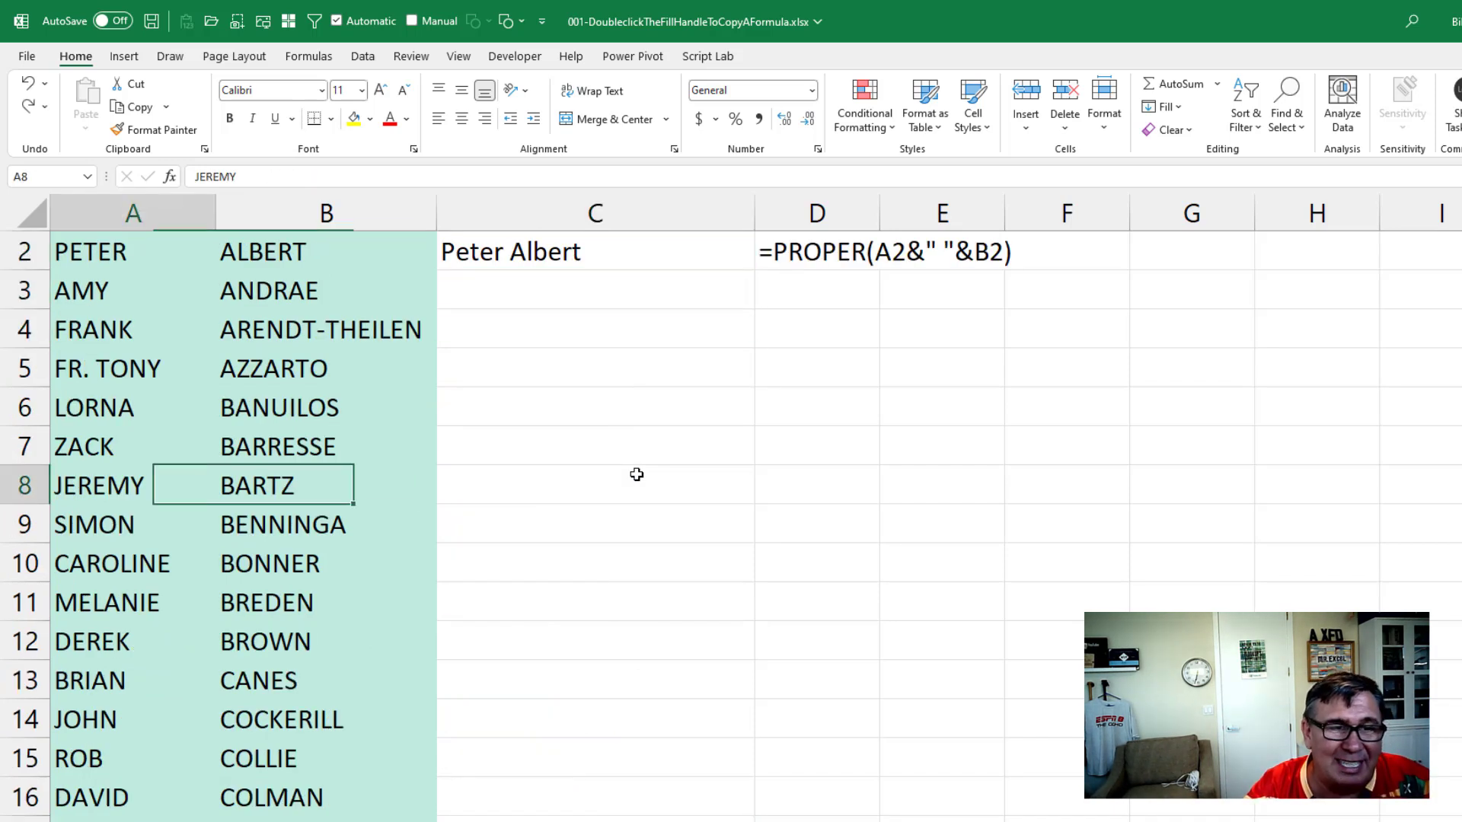
{"action": "key", "text": "shift+Right"}
{"action": "key", "text": "Delete"}
- Enter PELE as the only name in A8 and return to C2
{"action": "key", "text": "shift+Left"}
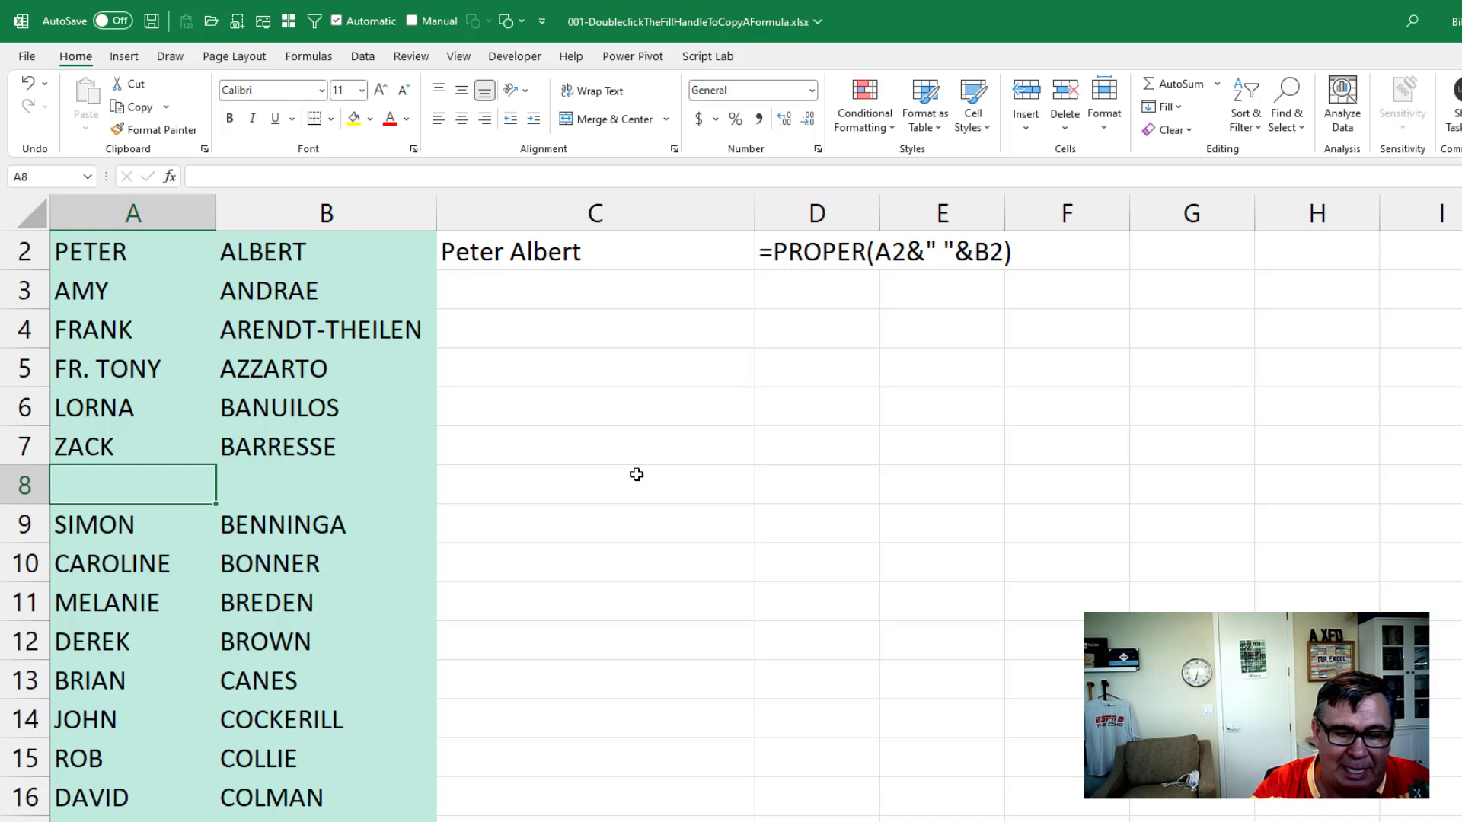
{"action": "type", "text": "PELE"}
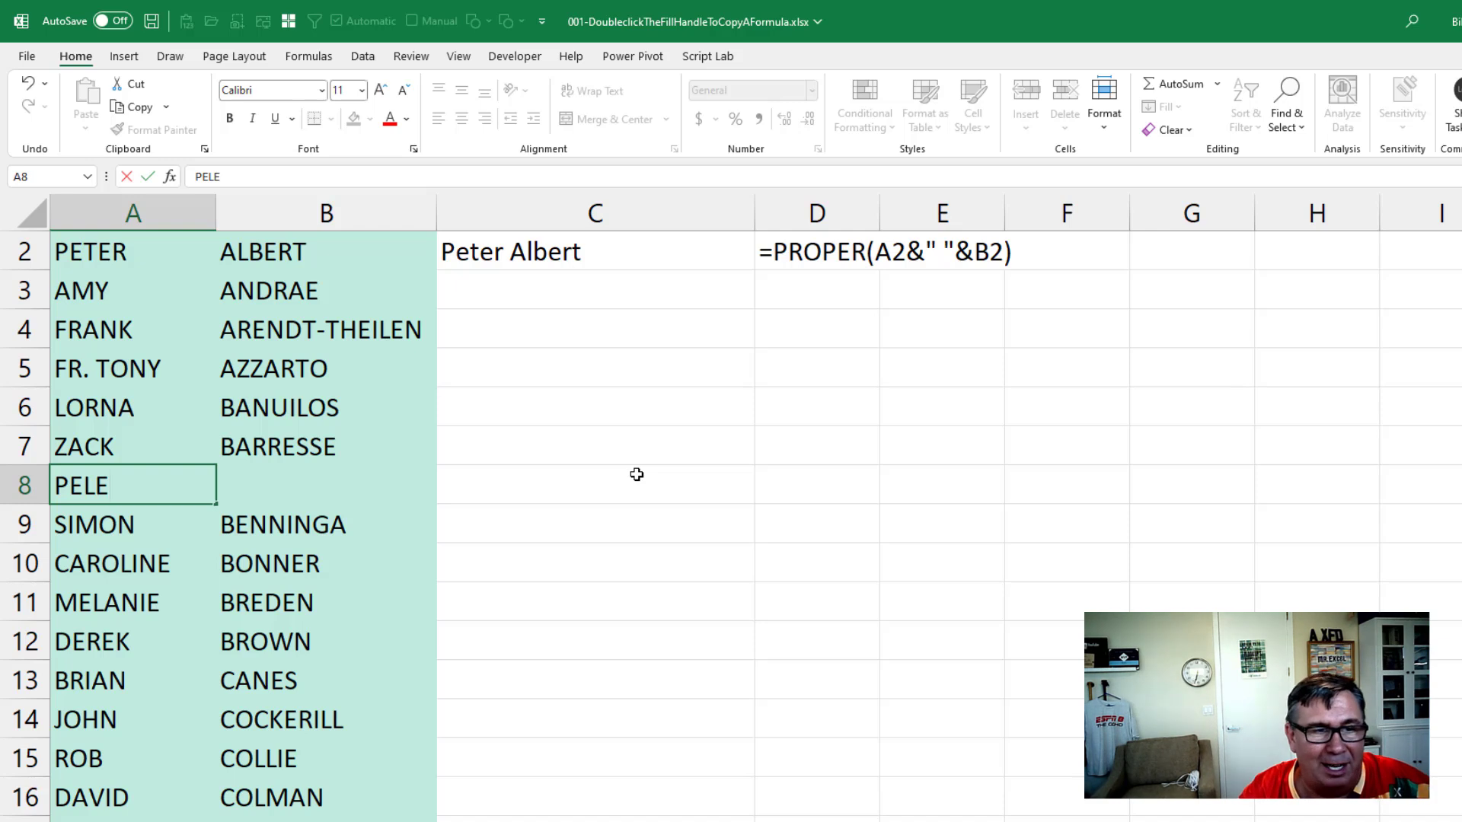
{"action": "key", "text": "Tab"}
{"action": "key", "text": "Up"}
{"action": "key", "text": "Up"}
{"action": "key", "text": "Up"}
{"action": "key", "text": "Right"}
{"action": "key", "text": "Up"}
{"action": "key", "text": "Up"}
{"action": "key", "text": "Up"}
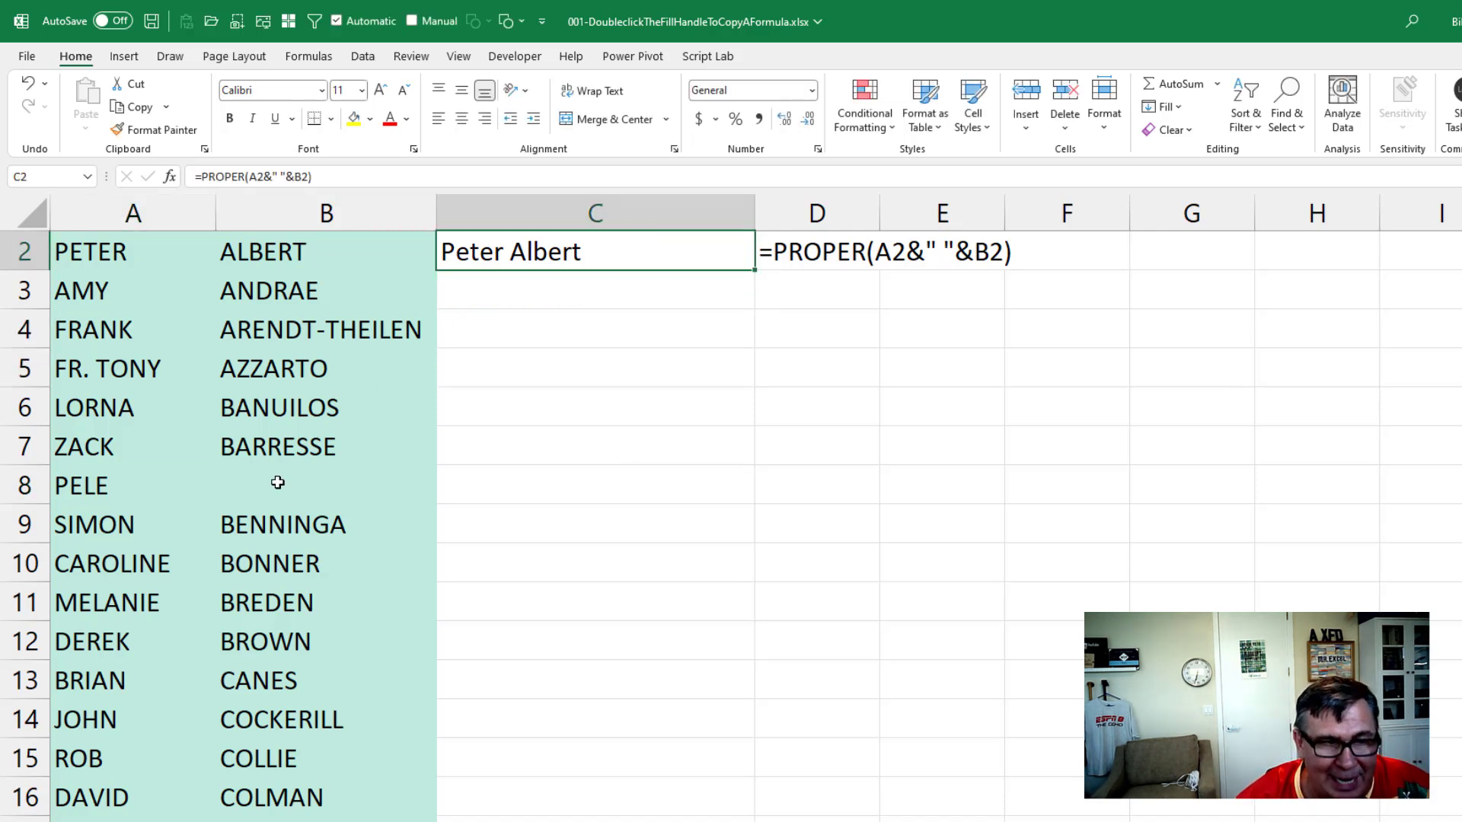
- Double-click C2's fill handle to copy the PROPER formula to the end of the data
{"action": "double_click", "coordinate": [756, 273]}
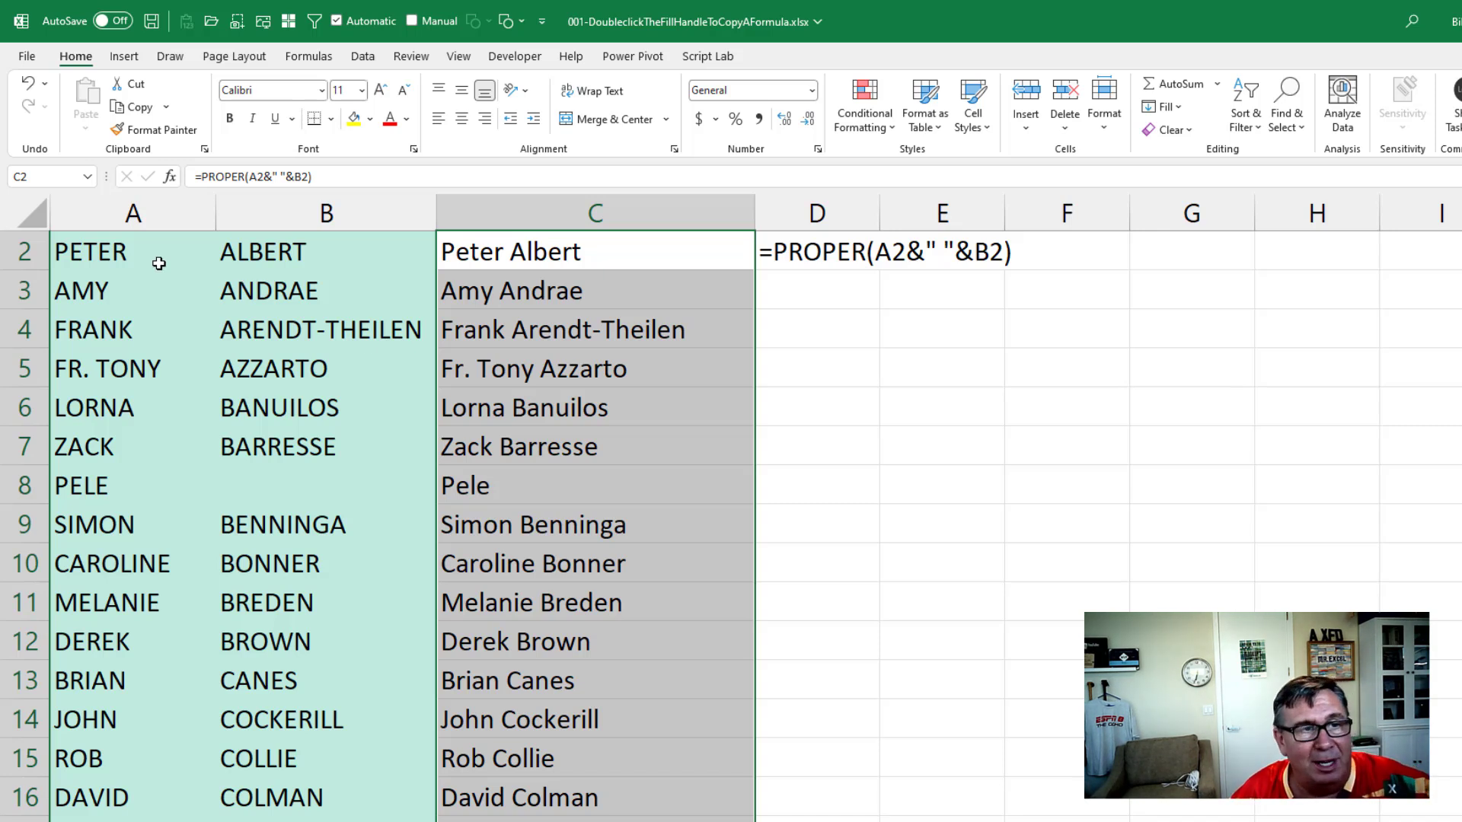
- Delete columns A and B (first and last names), turning the Name formulas into #REF! errors
{"action": "left_click_drag", "start_coordinate": [133, 214], "coordinate": [263, 217]}
{"action": "right_click", "coordinate": [265, 216]}
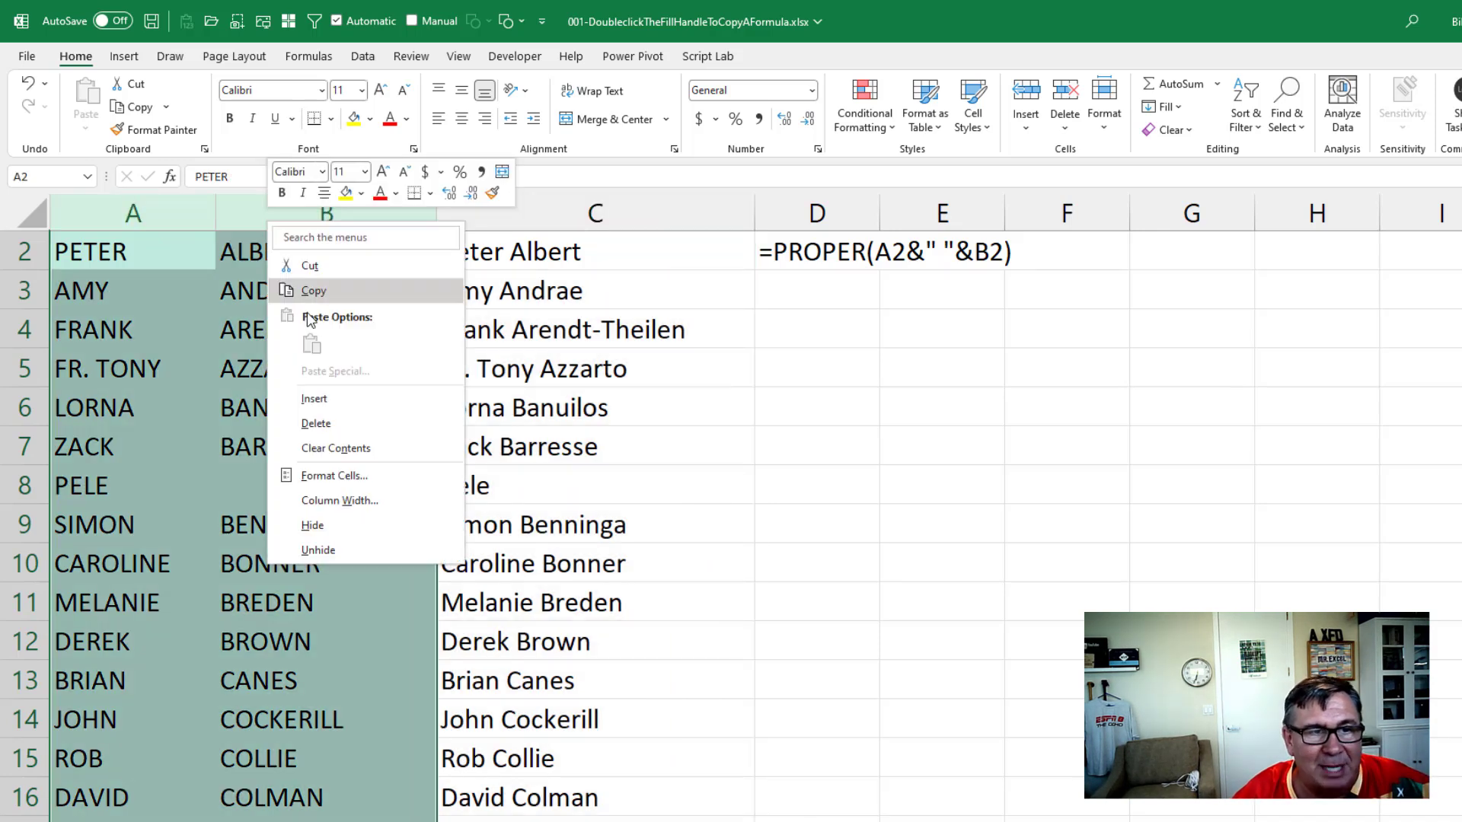
{"action": "left_click", "coordinate": [313, 420]}
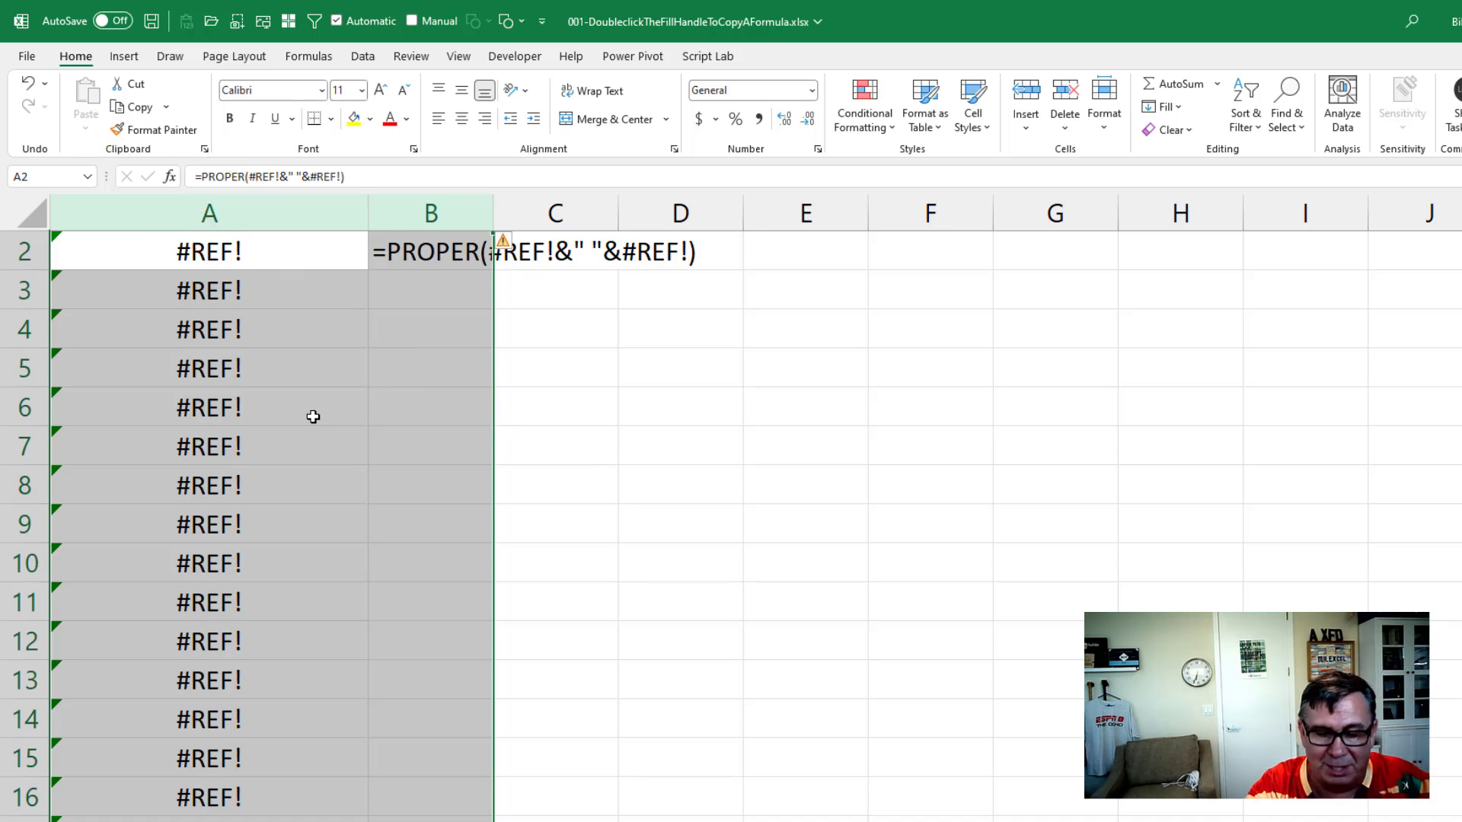
- Undo the column deletion, then select the entire Name column C from C2
{"action": "key", "text": "ctrl+z"}
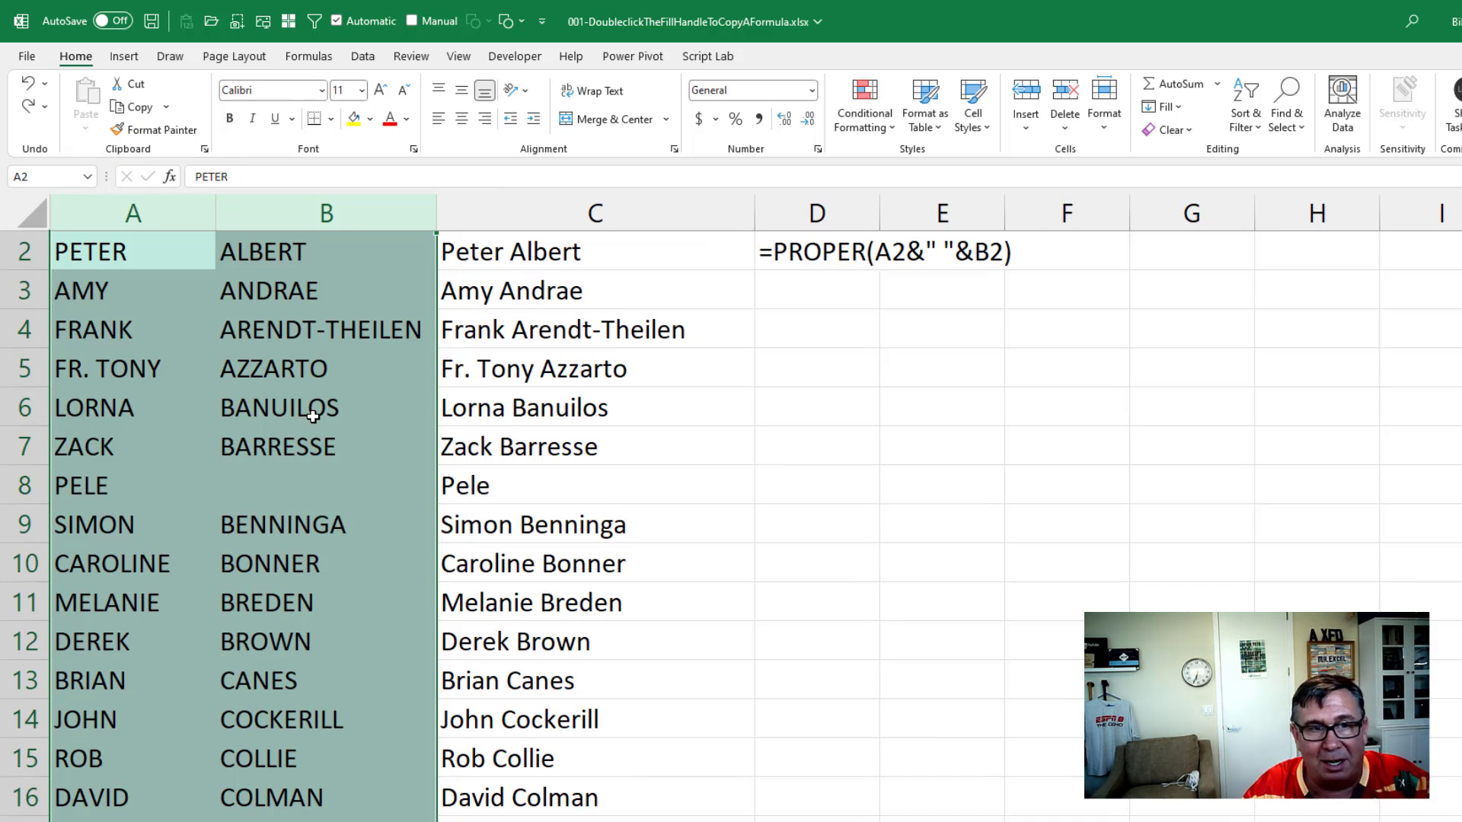
{"action": "key", "text": "Right"}
{"action": "key", "text": "Right"}
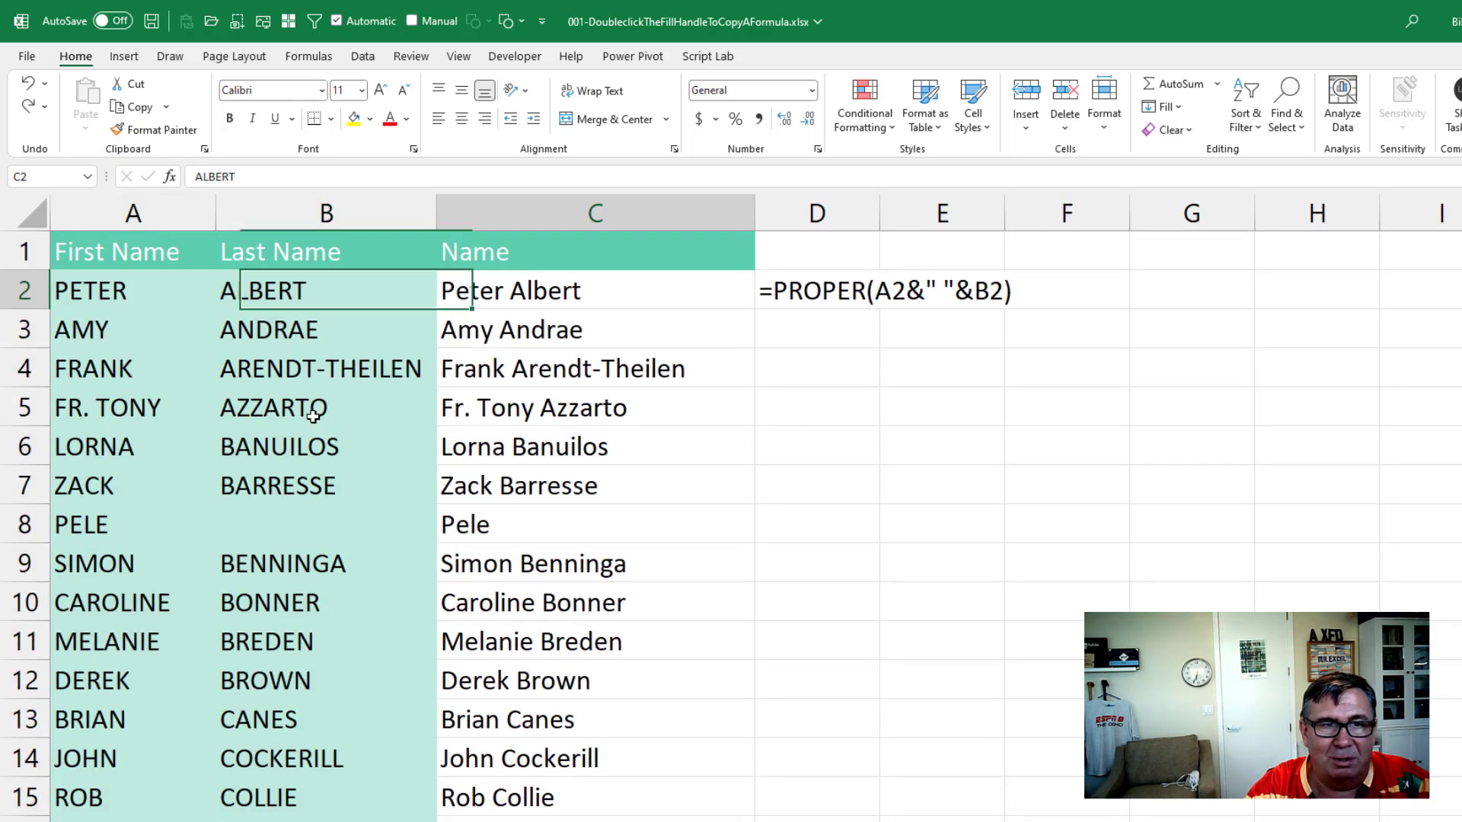
{"action": "key", "text": "ctrl+space"}
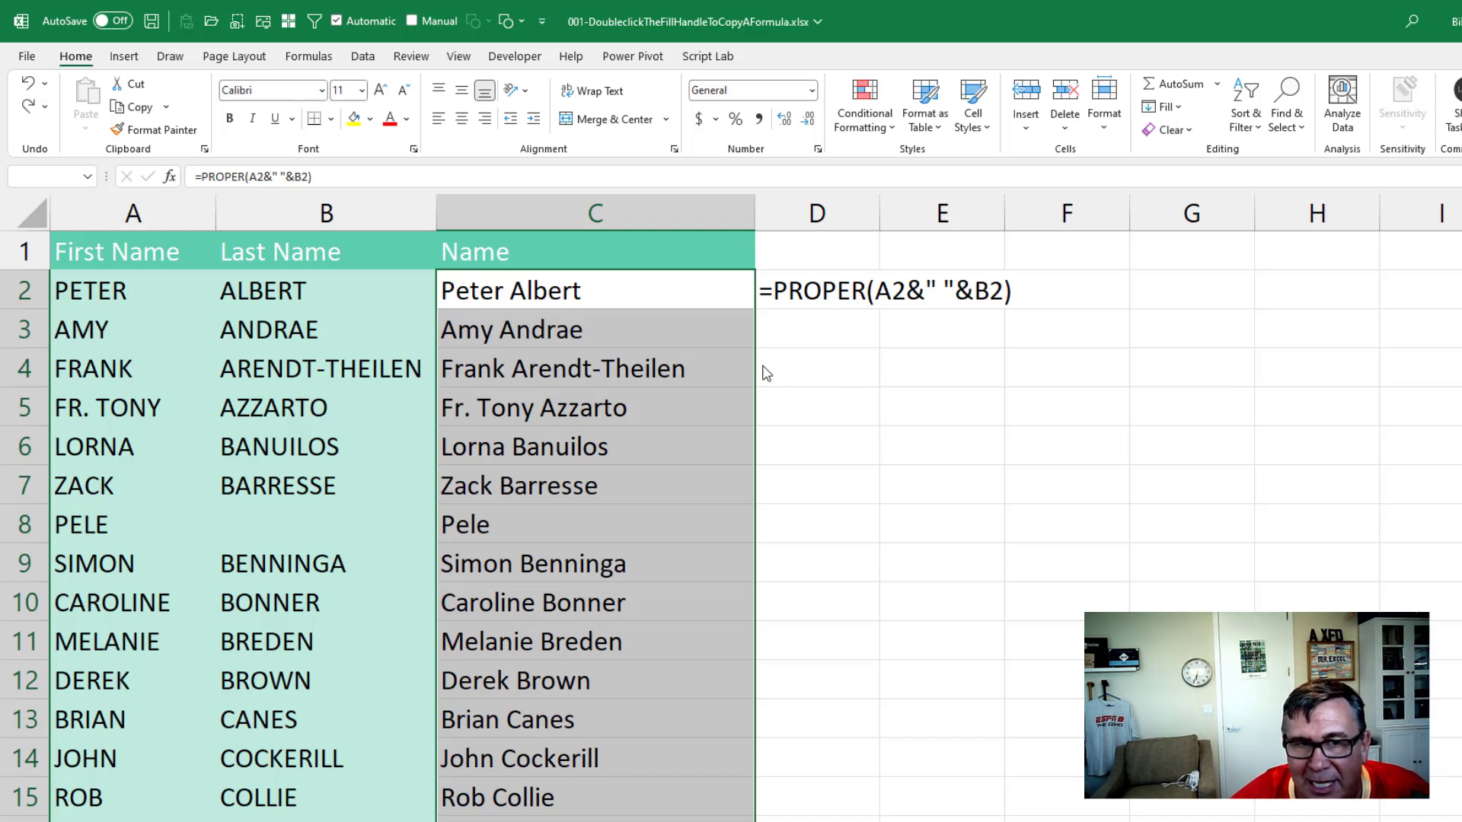
- Right-drag column C out and back onto itself, then choose Copy Here as Values Only
{"action": "left_click_drag", "start_coordinate": [754, 368], "coordinate": [928, 372]}
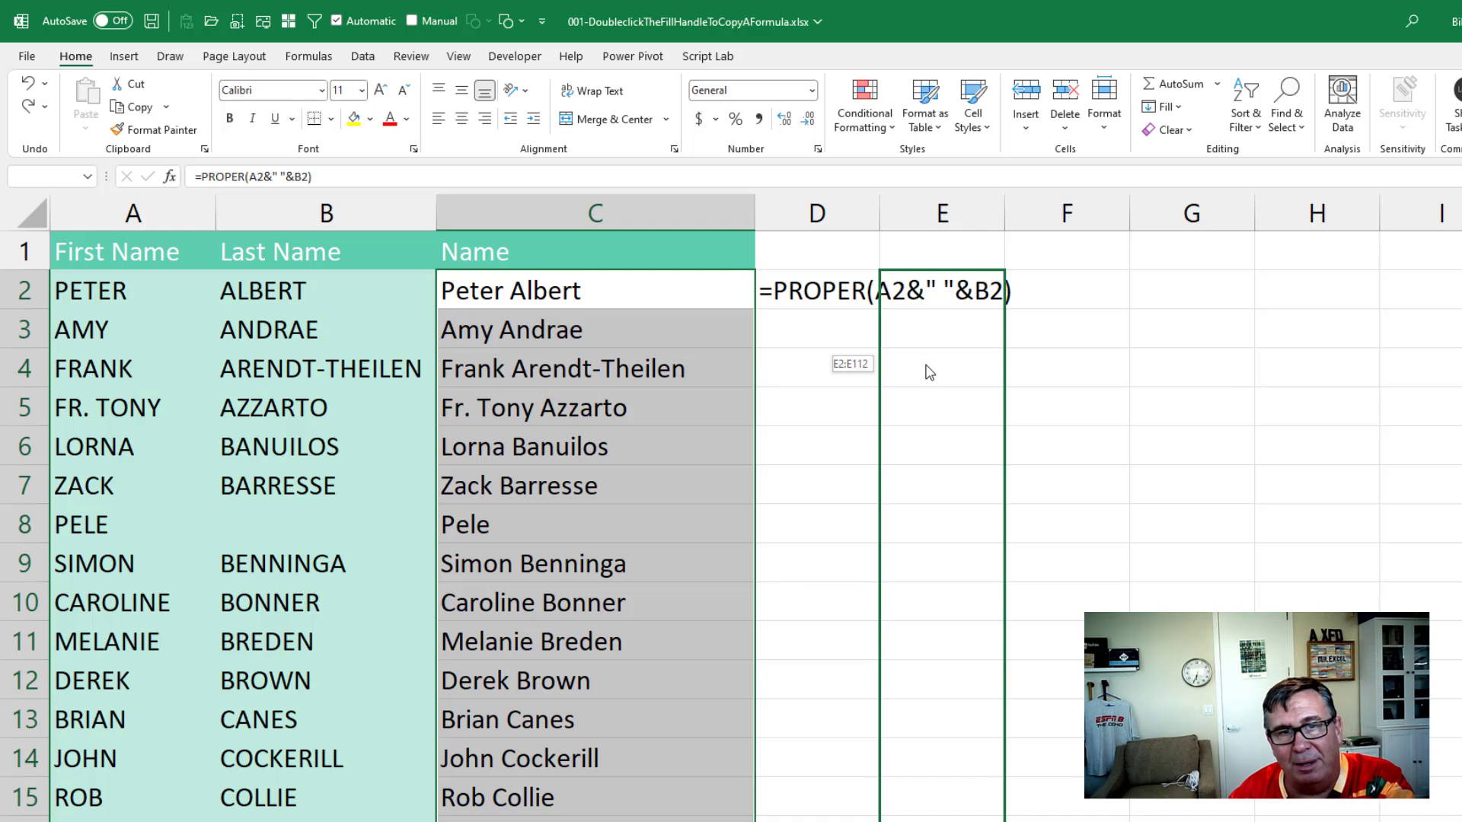
{"action": "left_click_drag", "start_coordinate": [929, 373], "coordinate": [725, 367]}
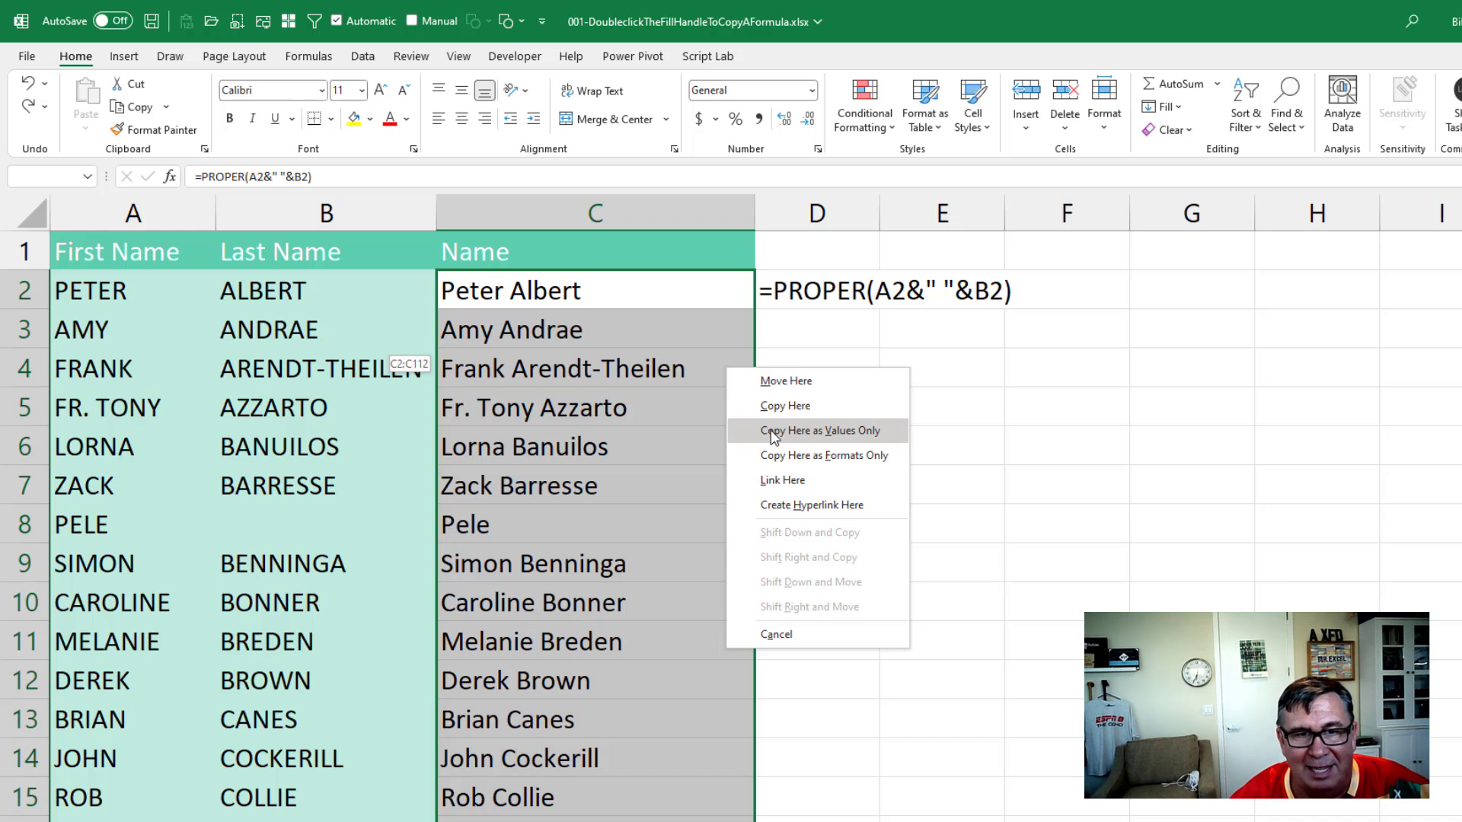
{"action": "left_click", "coordinate": [774, 432]}
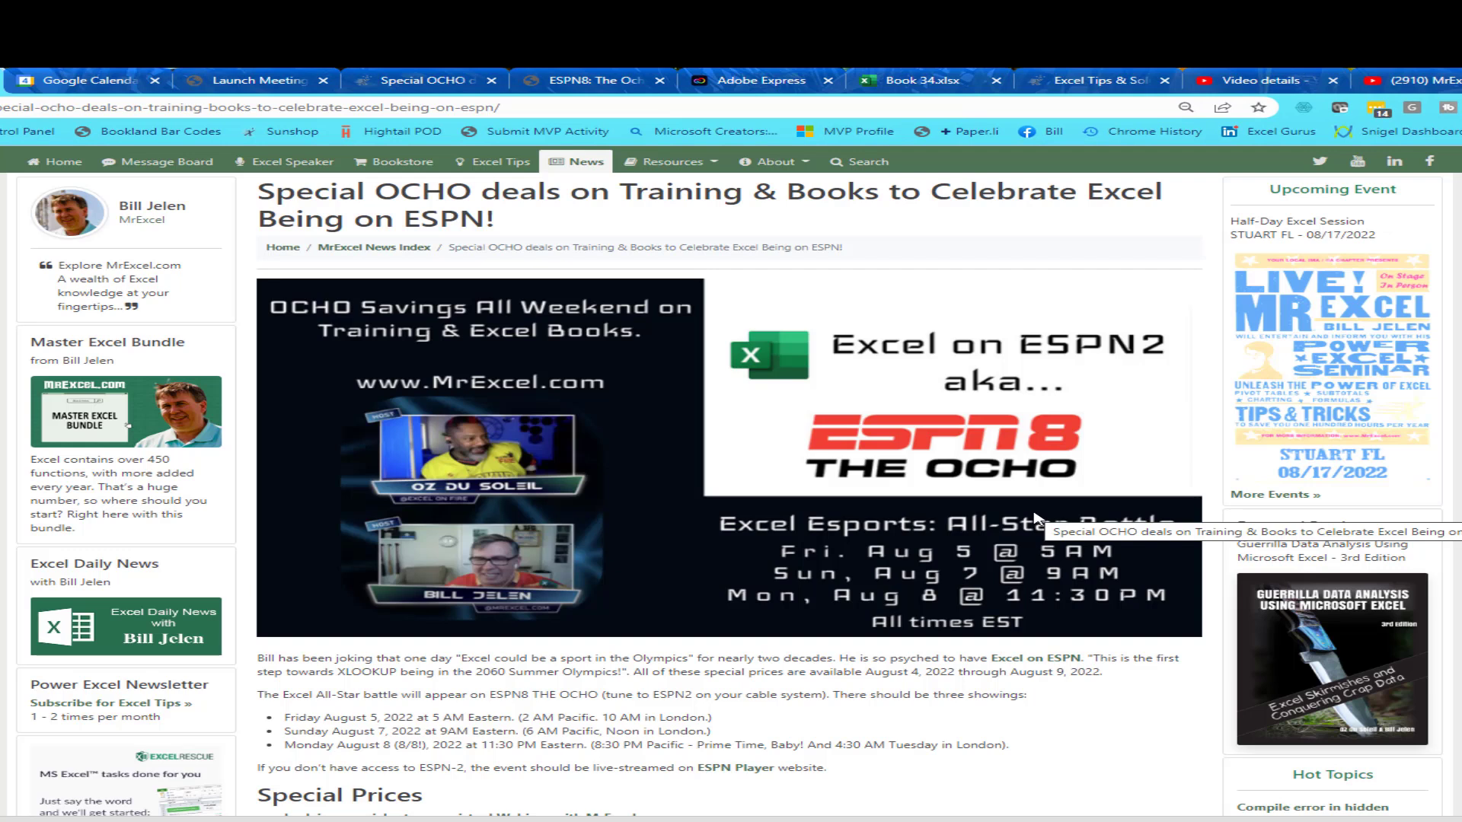
- Scroll the MrExcel article through the $8.88, $18.88 and $28.88 book tiers to the $38.88 book
{"action": "scroll", "coordinate": [1027, 522], "scroll_direction": "down", "scroll_amount": 1}
{"action": "scroll", "coordinate": [1012, 527], "scroll_direction": "down", "scroll_amount": 2}
{"action": "scroll", "coordinate": [1001, 531], "scroll_direction": "down", "scroll_amount": 3}
{"action": "scroll", "coordinate": [988, 537], "scroll_direction": "down", "scroll_amount": 1}
{"action": "scroll", "coordinate": [987, 537], "scroll_direction": "down", "scroll_amount": 1}
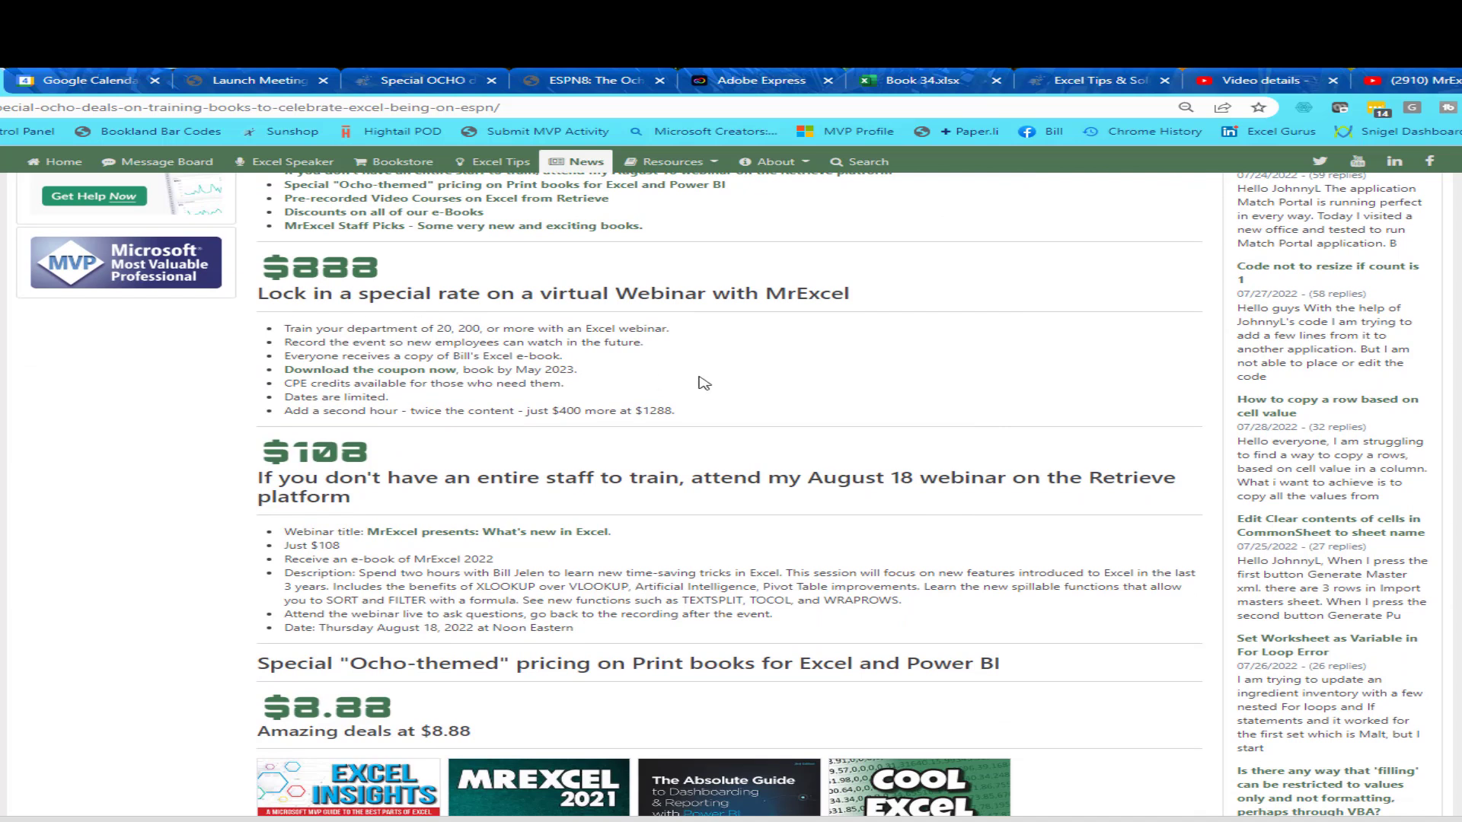
{"action": "scroll", "coordinate": [853, 419], "scroll_direction": "down", "scroll_amount": 2}
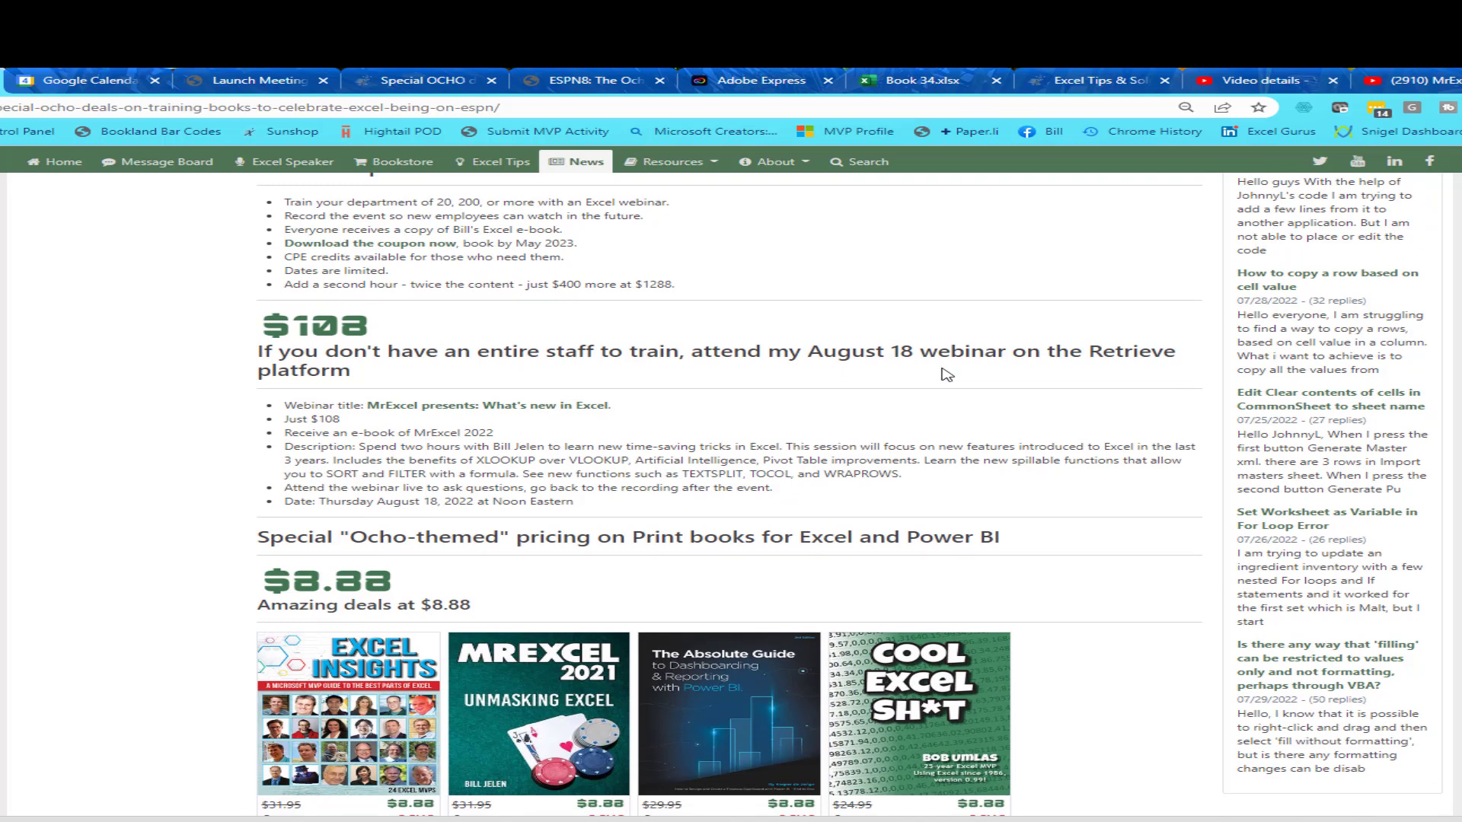
{"action": "scroll", "coordinate": [1146, 518], "scroll_direction": "down", "scroll_amount": 3}
{"action": "scroll", "coordinate": [1133, 525], "scroll_direction": "down", "scroll_amount": 2}
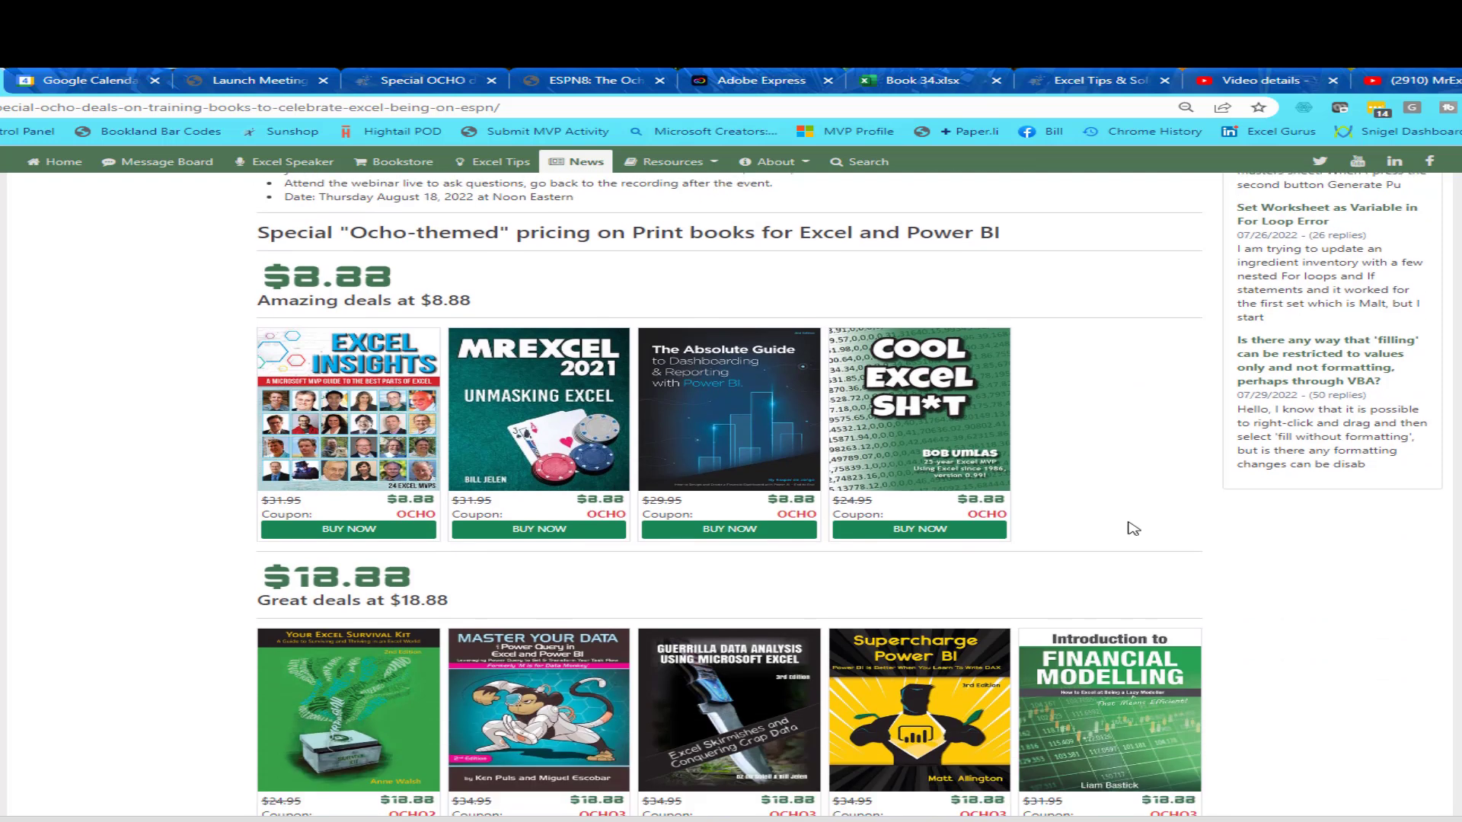
{"action": "scroll", "coordinate": [1133, 529], "scroll_direction": "down", "scroll_amount": 1}
{"action": "scroll", "coordinate": [1133, 531], "scroll_direction": "down", "scroll_amount": 2}
{"action": "scroll", "coordinate": [1130, 532], "scroll_direction": "down", "scroll_amount": 3}
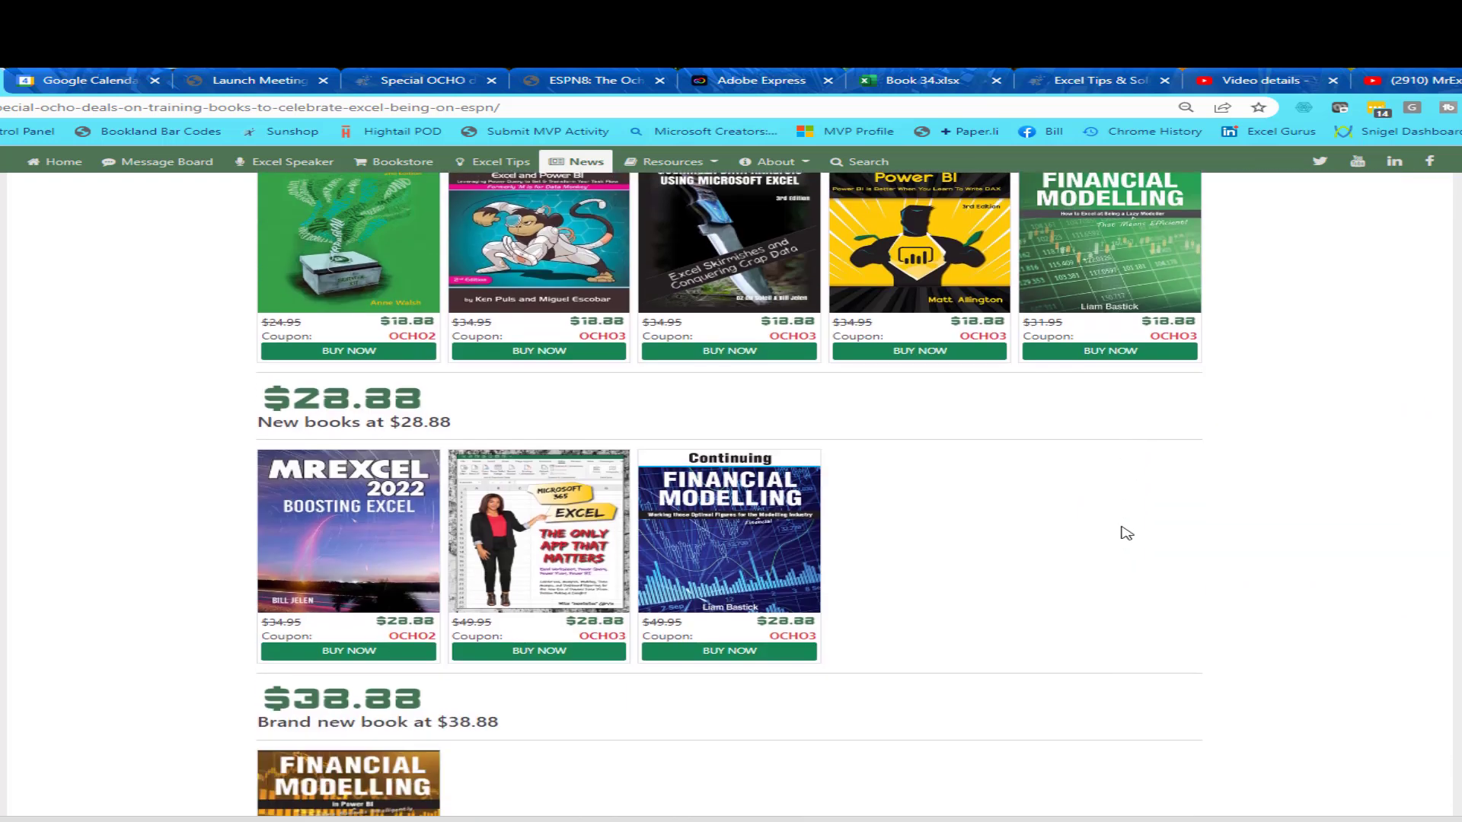
{"action": "scroll", "coordinate": [1127, 532], "scroll_direction": "down", "scroll_amount": 3}
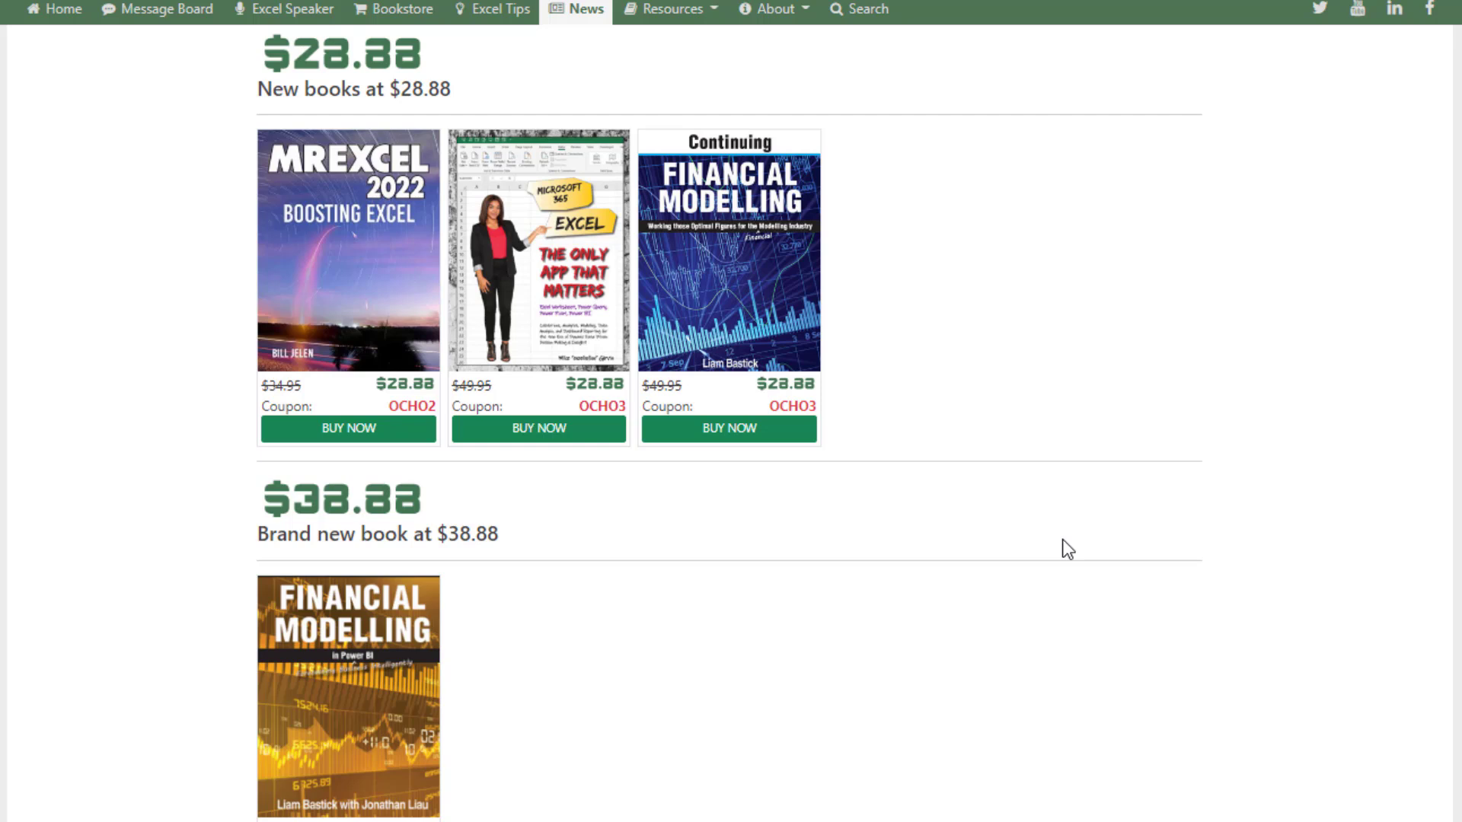
{"action": "scroll", "coordinate": [1039, 537], "scroll_direction": "up", "scroll_amount": 1}
{"action": "scroll", "coordinate": [1038, 538], "scroll_direction": "up", "scroll_amount": 3}
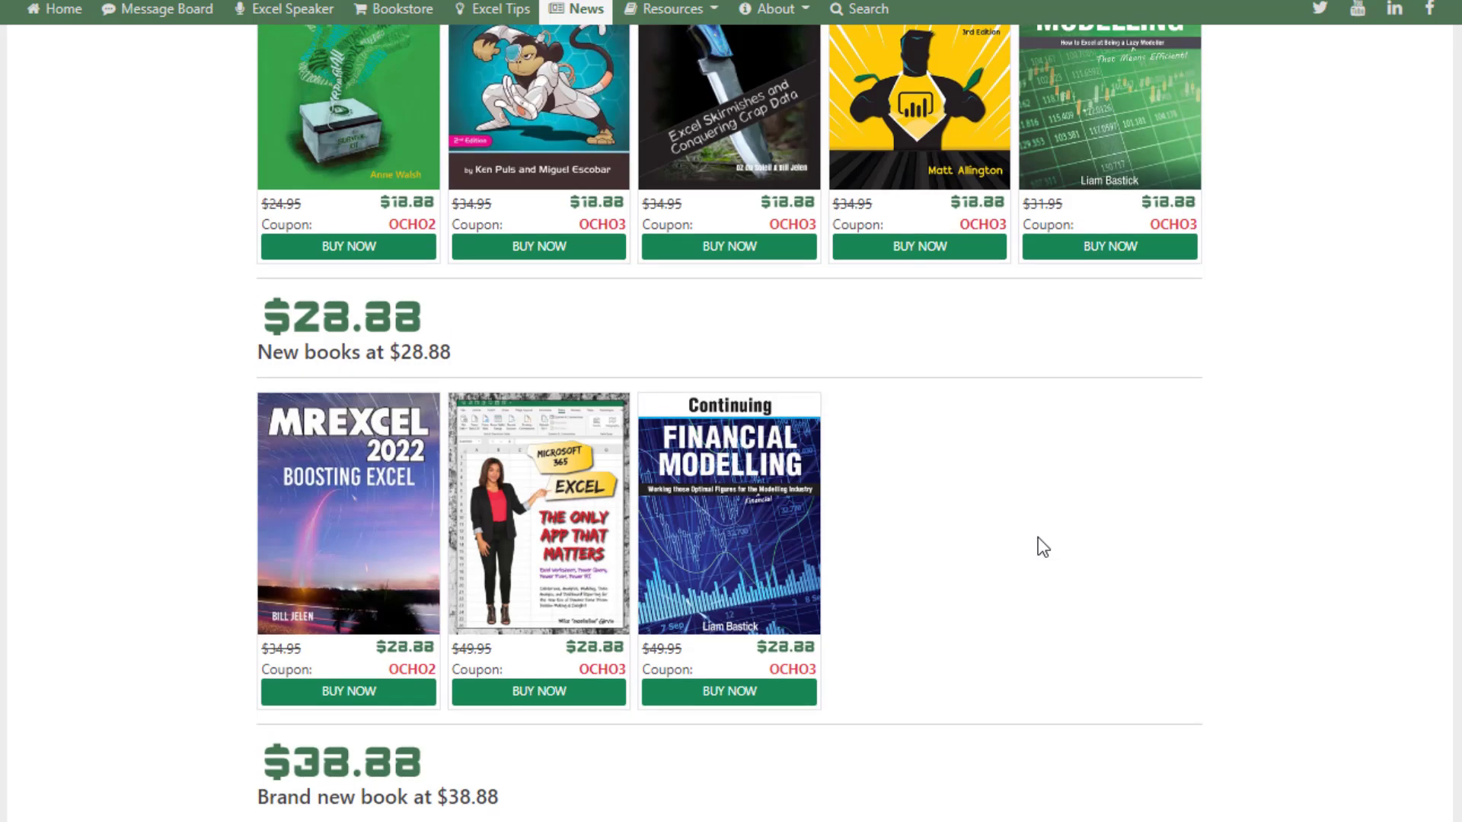
{"action": "scroll", "coordinate": [1038, 538], "scroll_direction": "up", "scroll_amount": 1}
{"action": "scroll", "coordinate": [1034, 538], "scroll_direction": "up", "scroll_amount": 2}
{"action": "scroll", "coordinate": [1028, 535], "scroll_direction": "up", "scroll_amount": 2}
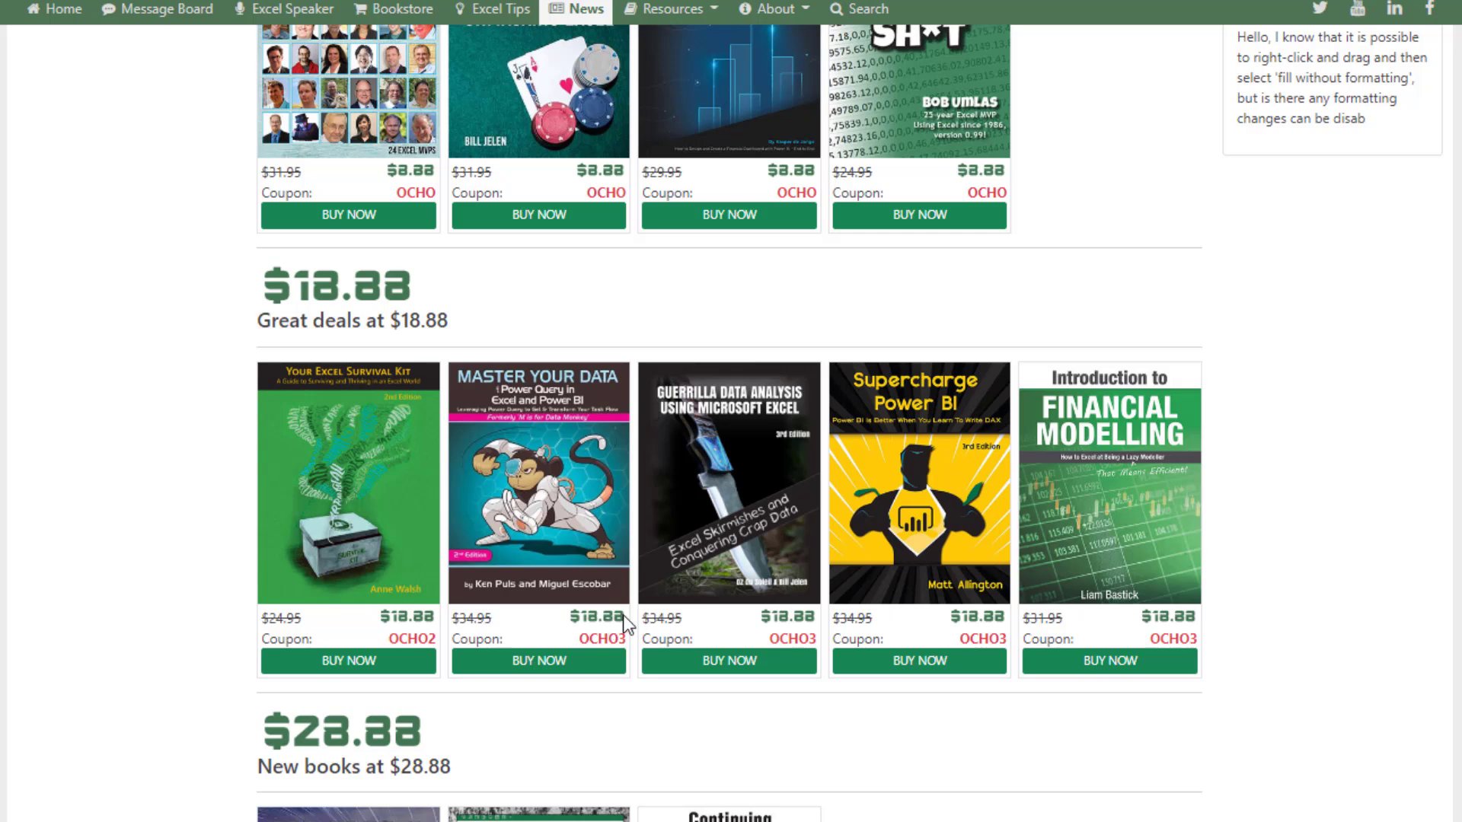
{"action": "scroll", "coordinate": [623, 623], "scroll_direction": "up", "scroll_amount": 1}
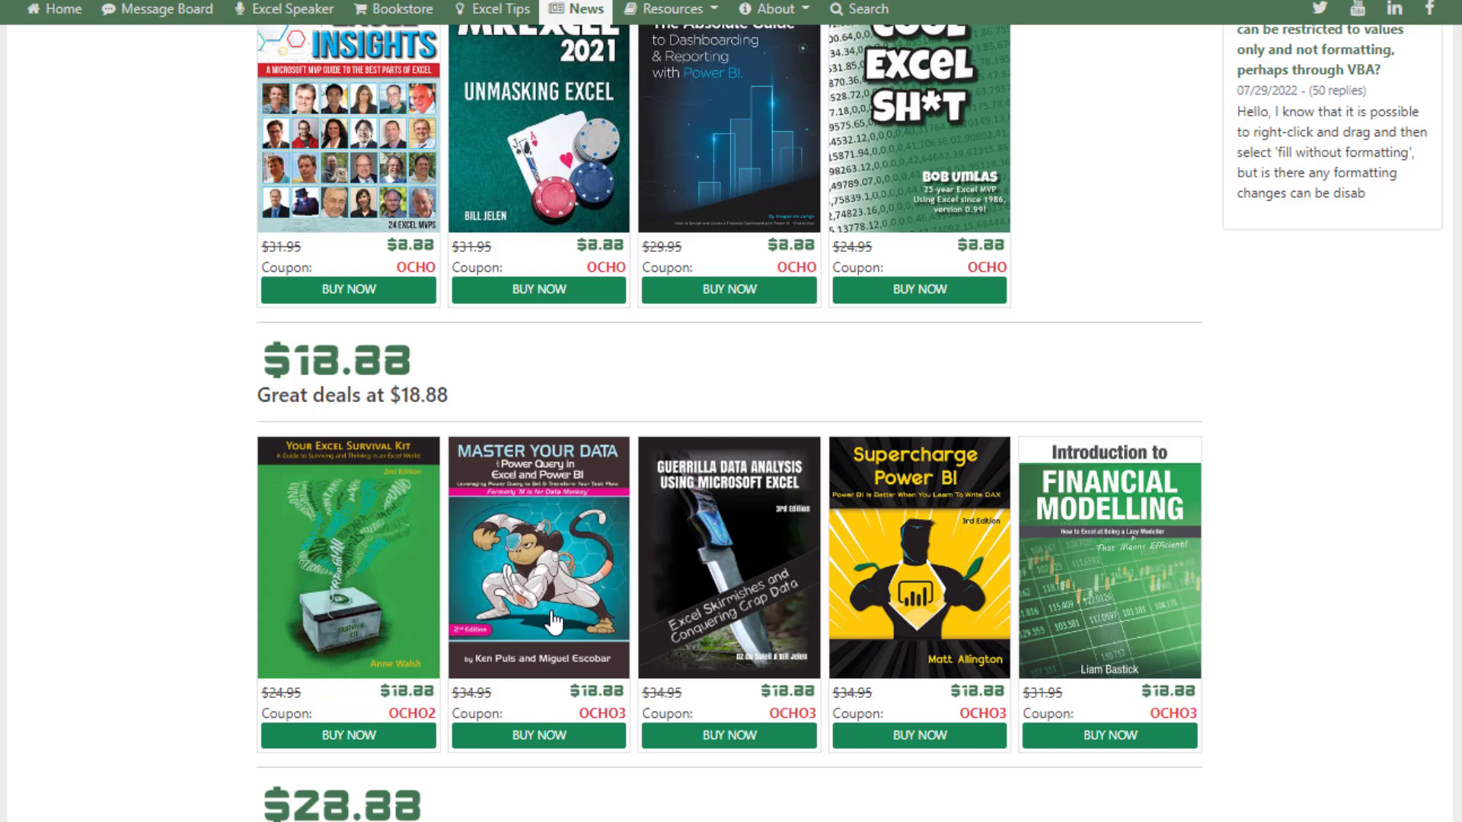
{"action": "scroll", "coordinate": [958, 669], "scroll_direction": "down", "scroll_amount": 4}
{"action": "scroll", "coordinate": [956, 669], "scroll_direction": "down", "scroll_amount": 3}
{"action": "scroll", "coordinate": [956, 668], "scroll_direction": "down", "scroll_amount": 2}
{"action": "scroll", "coordinate": [956, 668], "scroll_direction": "down", "scroll_amount": 2}
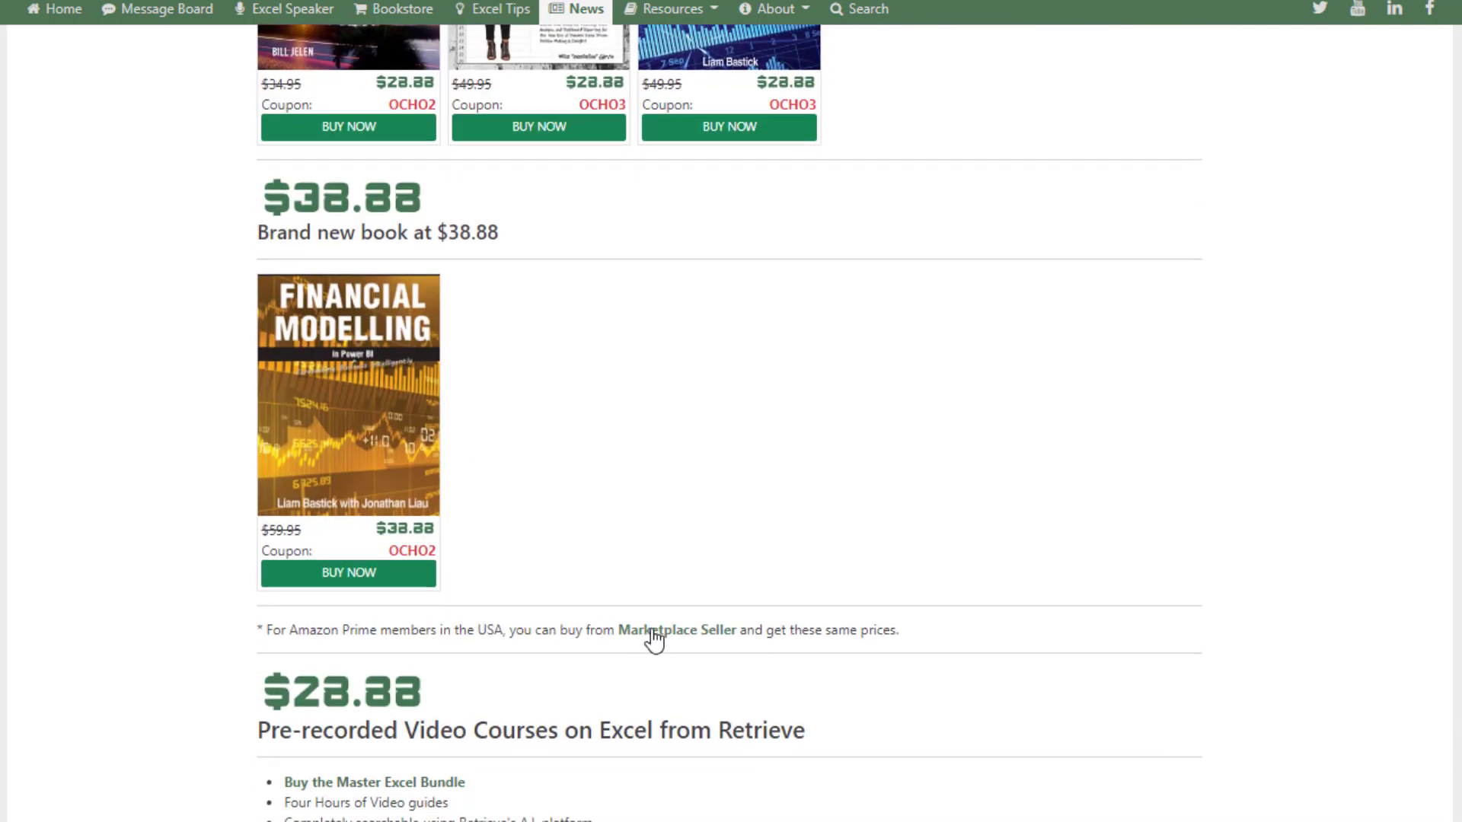
- Open the Amazon Holy Macro! Books seller listing and browse its discounted Excel titles
{"action": "left_click", "coordinate": [653, 634]}
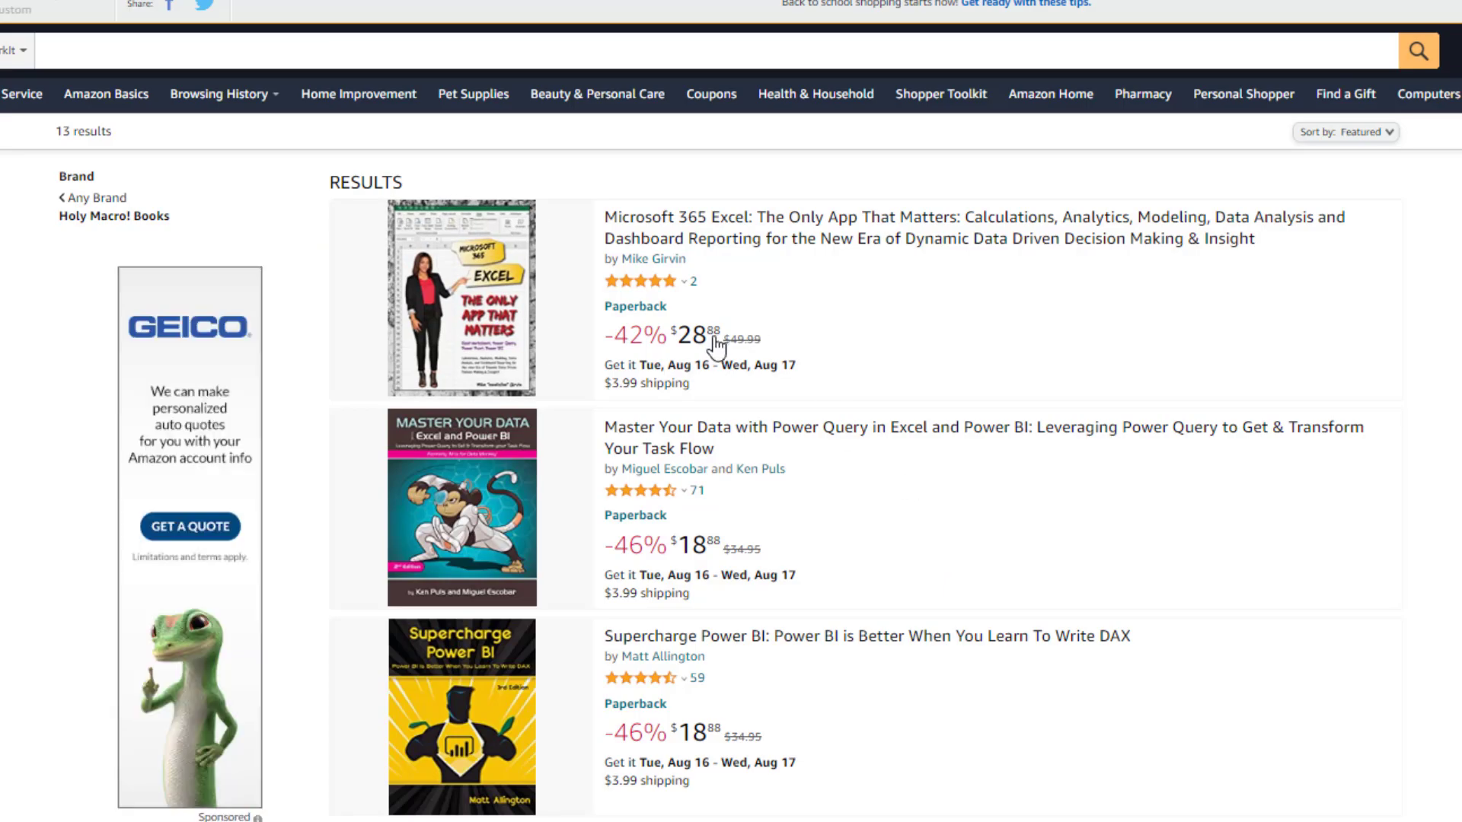
{"action": "scroll", "coordinate": [965, 533], "scroll_direction": "down", "scroll_amount": 3}
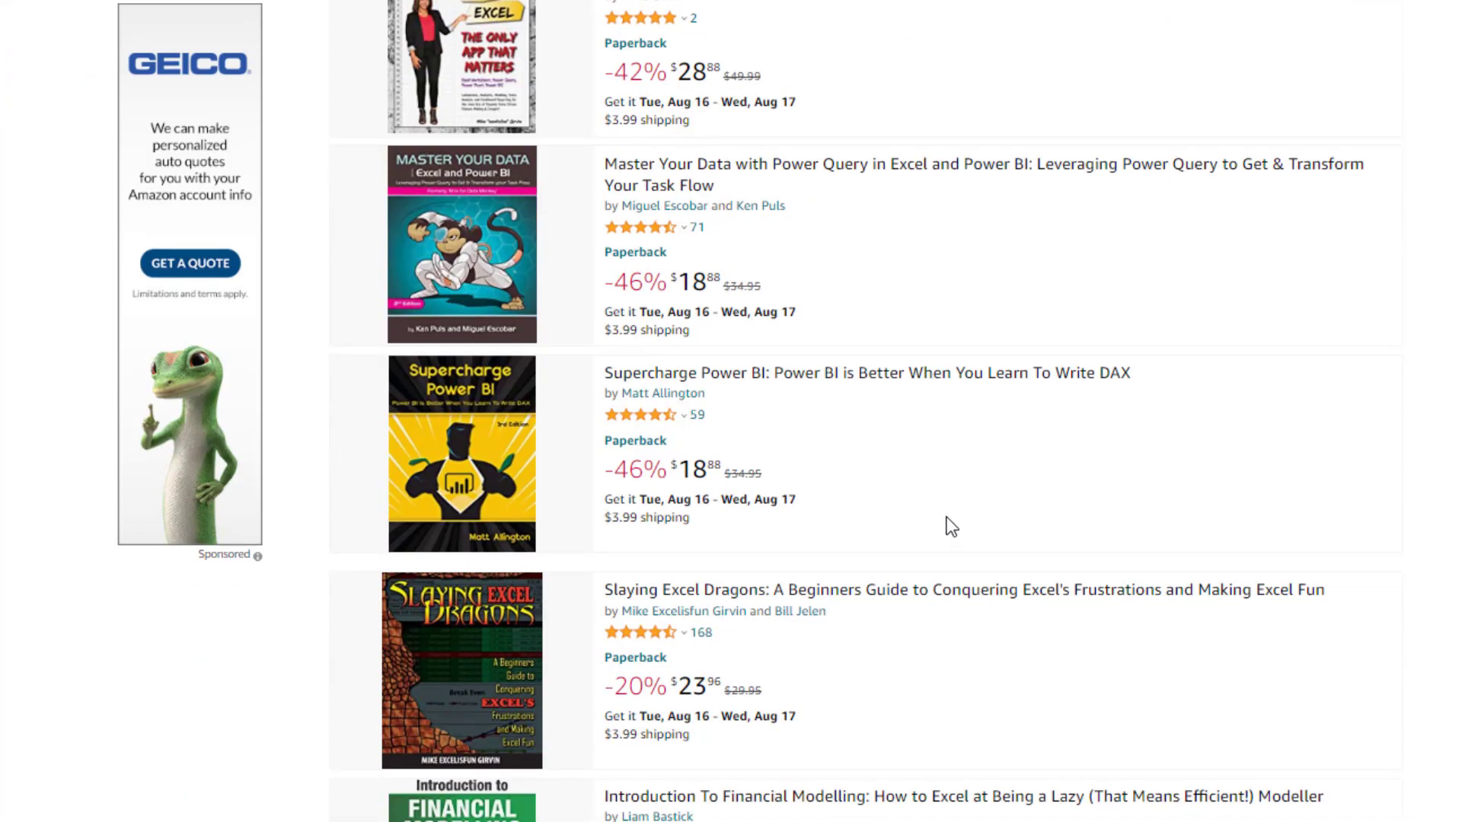
{"action": "scroll", "coordinate": [951, 526], "scroll_direction": "down", "scroll_amount": 3}
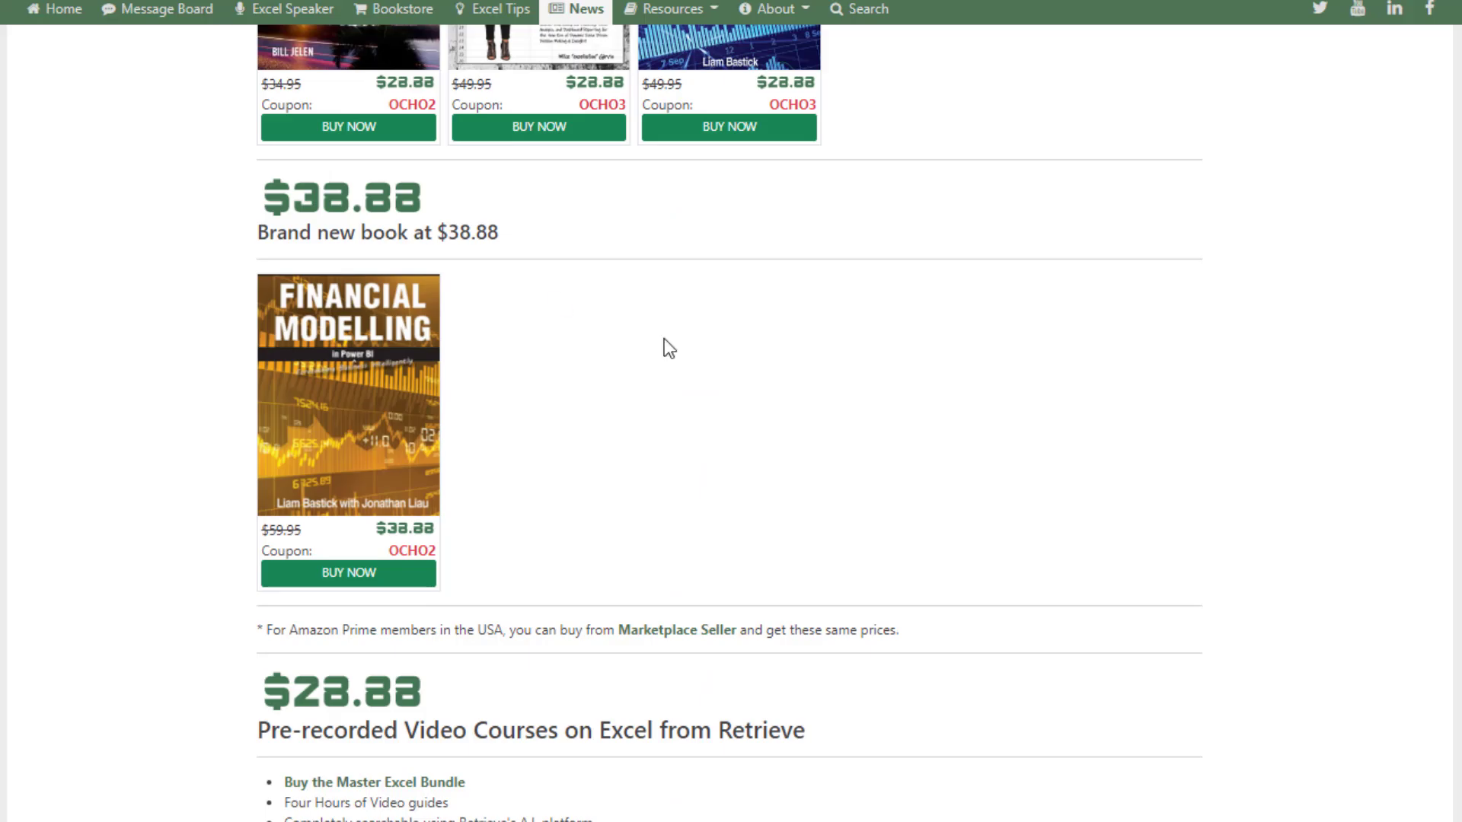
- Scroll the MrExcel article to the Save 8.88% e-Books discount section
{"action": "scroll", "coordinate": [678, 434], "scroll_direction": "up", "scroll_amount": 3}
{"action": "scroll", "coordinate": [680, 441], "scroll_direction": "up", "scroll_amount": 3}
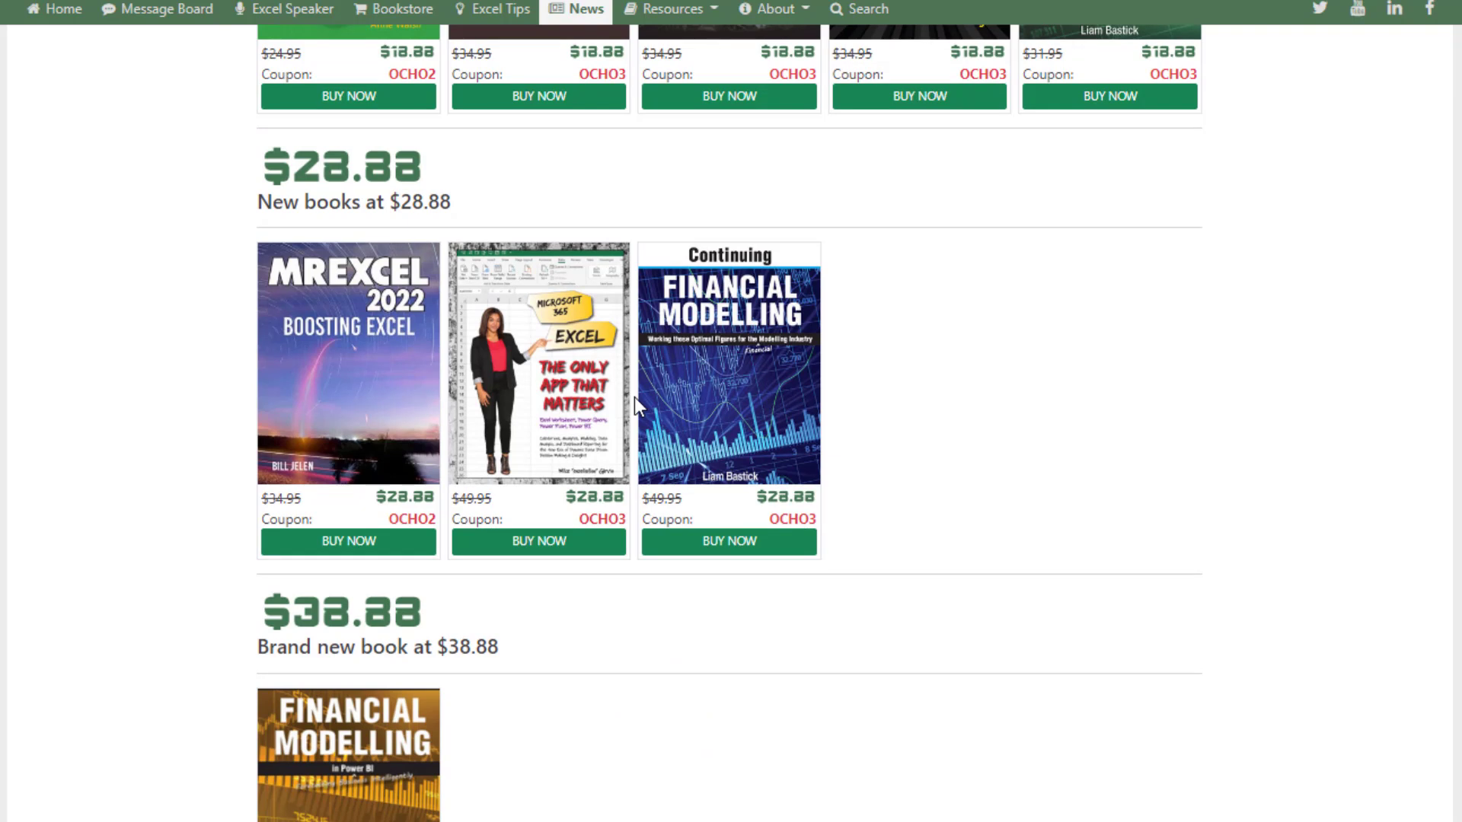
{"action": "scroll", "coordinate": [914, 494], "scroll_direction": "down", "scroll_amount": 4}
{"action": "scroll", "coordinate": [959, 495], "scroll_direction": "down", "scroll_amount": 4}
{"action": "scroll", "coordinate": [1007, 488], "scroll_direction": "down", "scroll_amount": 5}
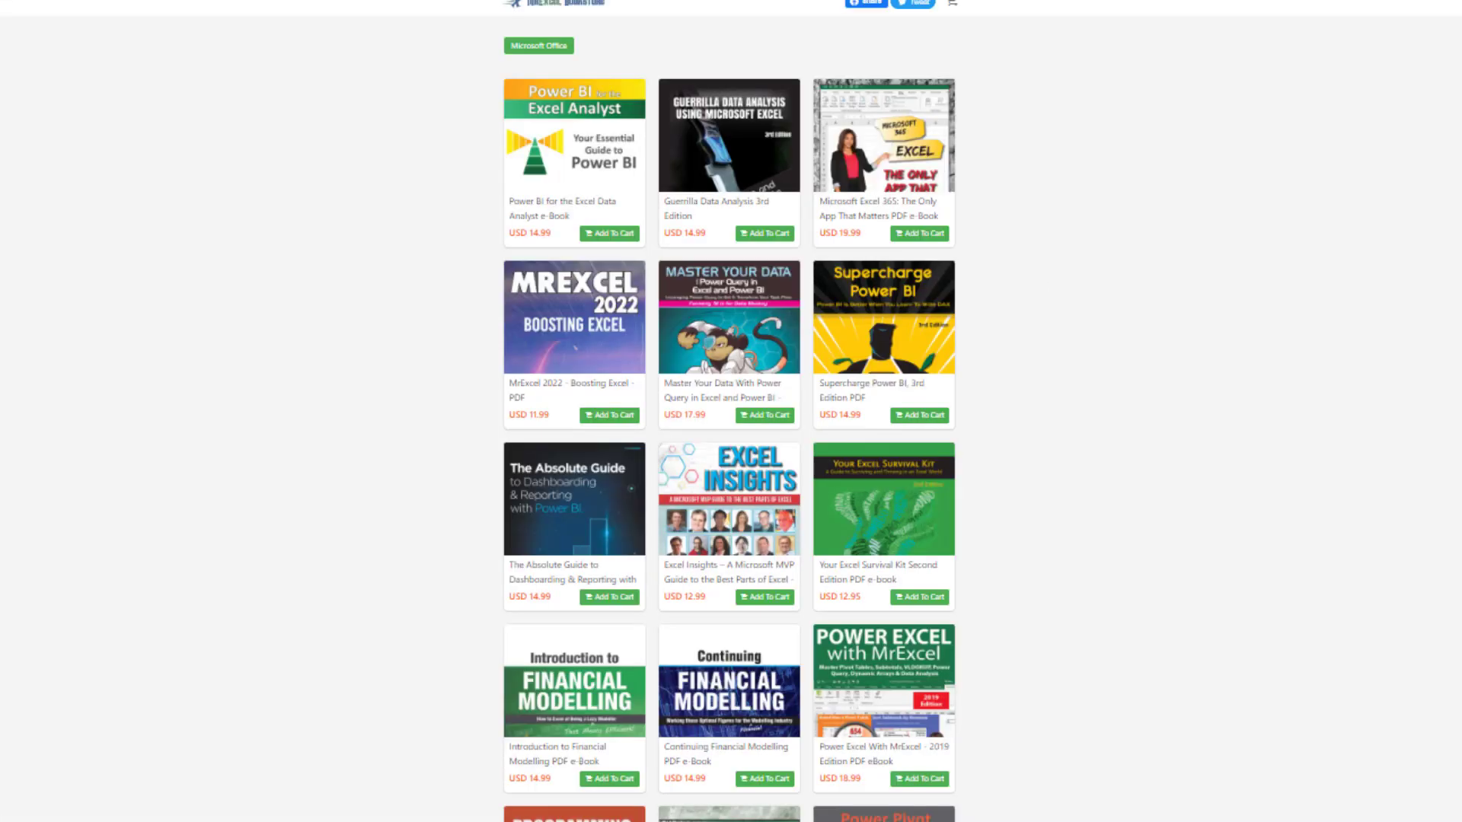
- Scroll down past the e-book store link toward the staff-picks books
{"action": "scroll", "coordinate": [1231, 385], "scroll_direction": "down", "scroll_amount": 2}
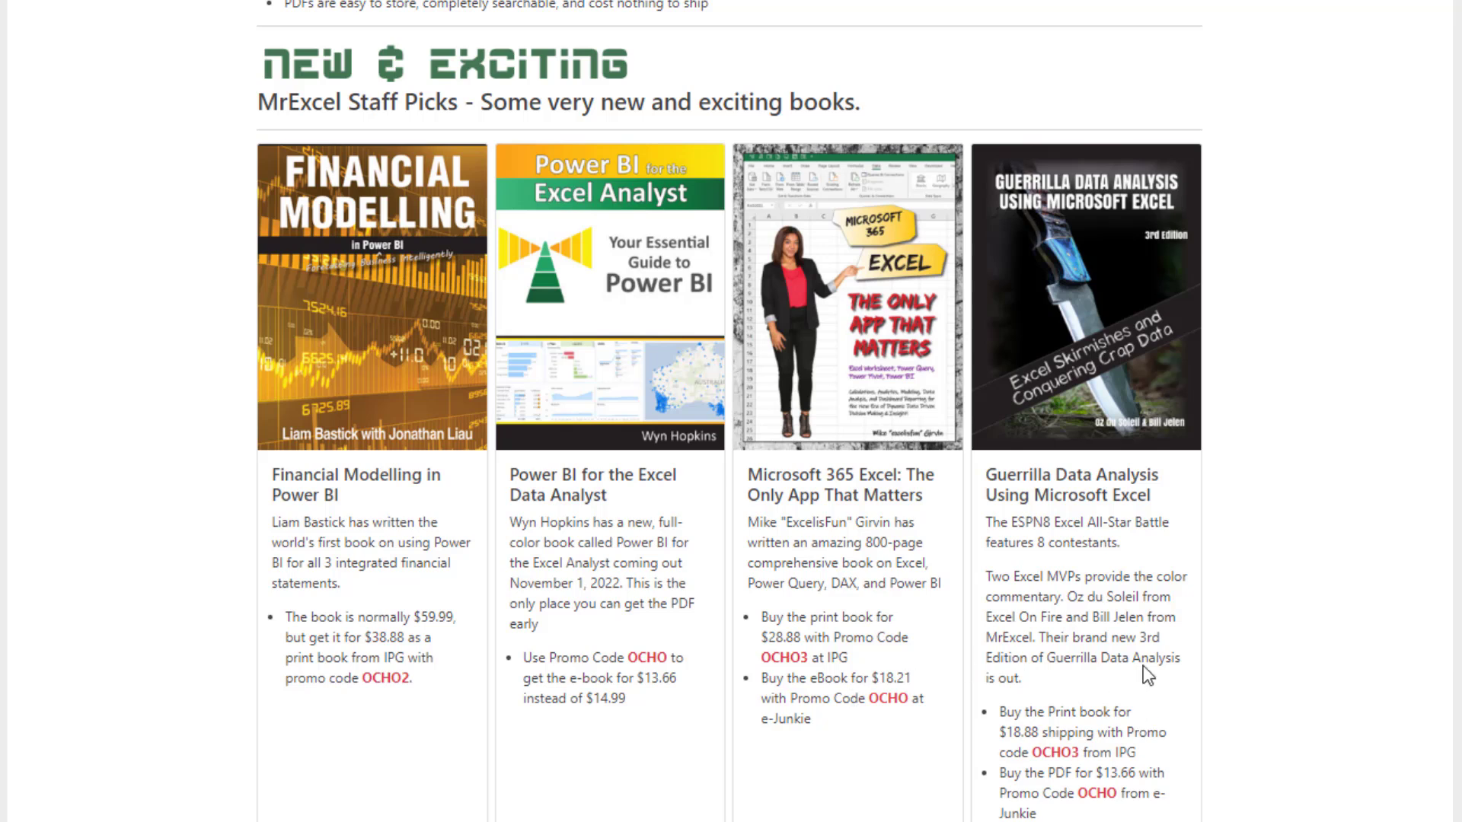
- Scroll to the bottom of the four staff-pick book listings
{"action": "scroll", "coordinate": [1145, 666], "scroll_direction": "down", "scroll_amount": 2}
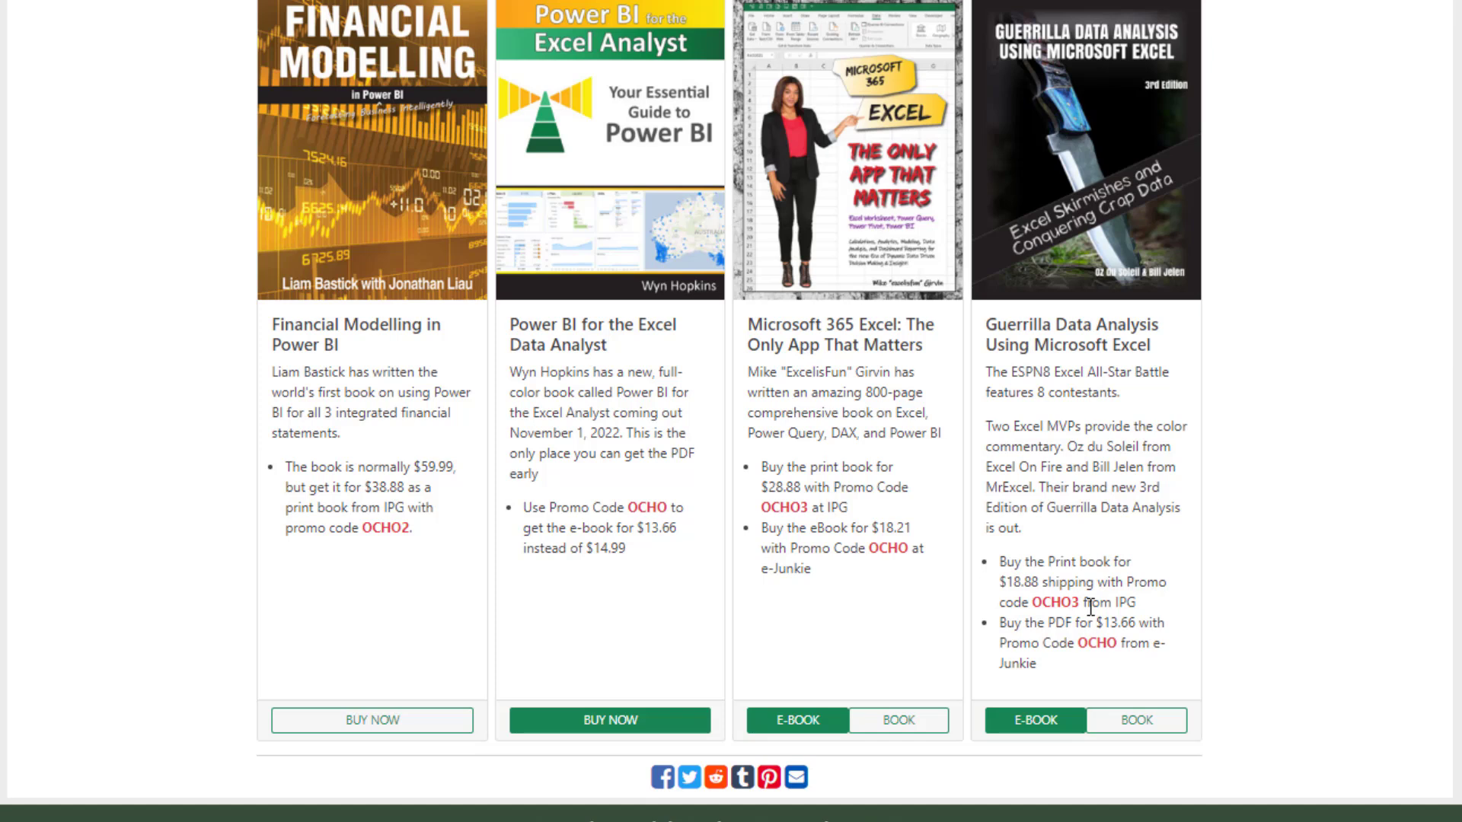